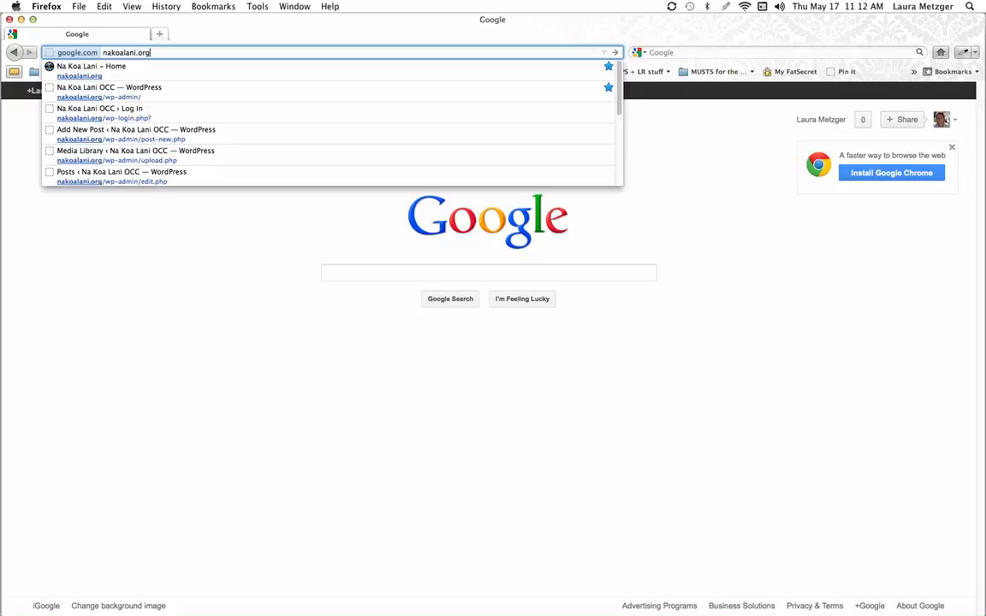
# - Open nakoalani.org and log in to its admin area with the saved username and password
pyautogui.press('Return')
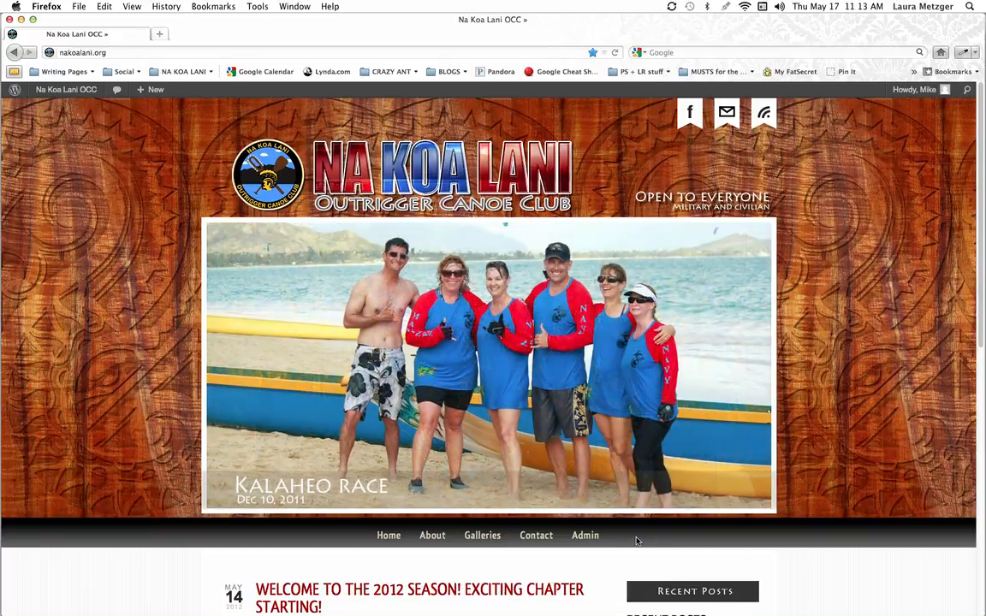
pyautogui.click(586, 535)
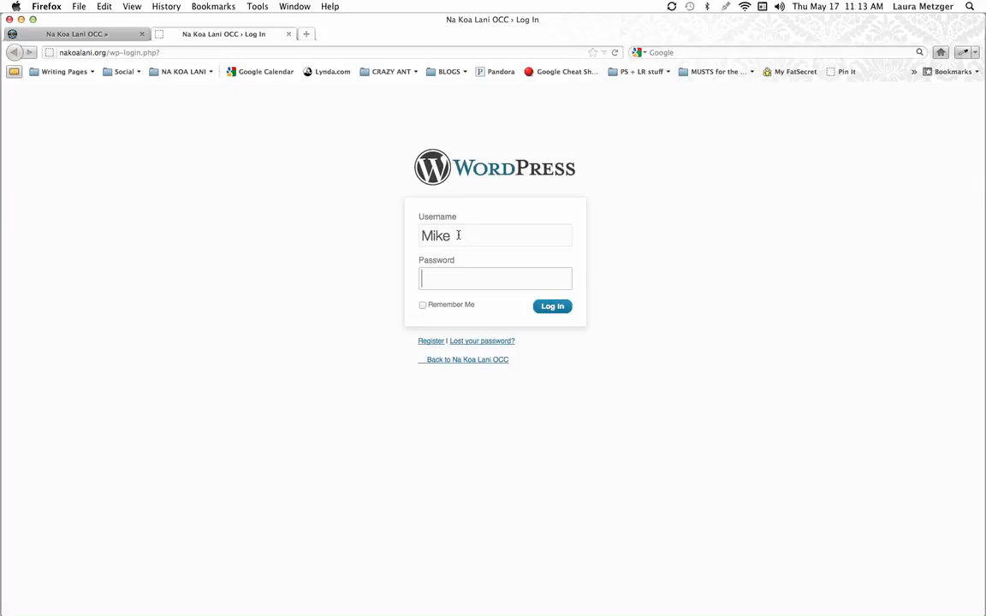
pyautogui.moveTo(475, 228); pyautogui.dragTo(382, 239)
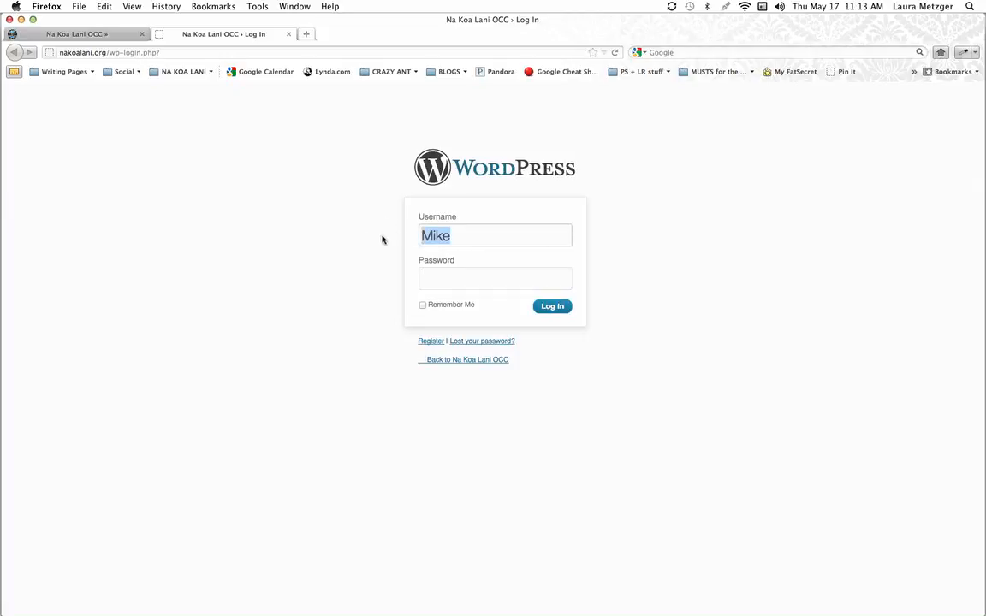
pyautogui.write('m')
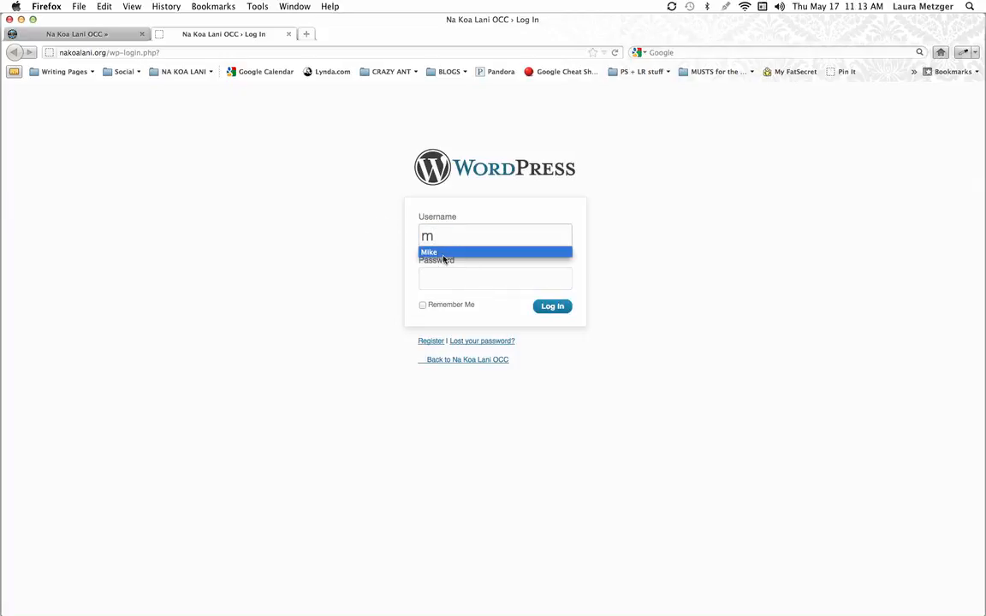
pyautogui.click(442, 253)
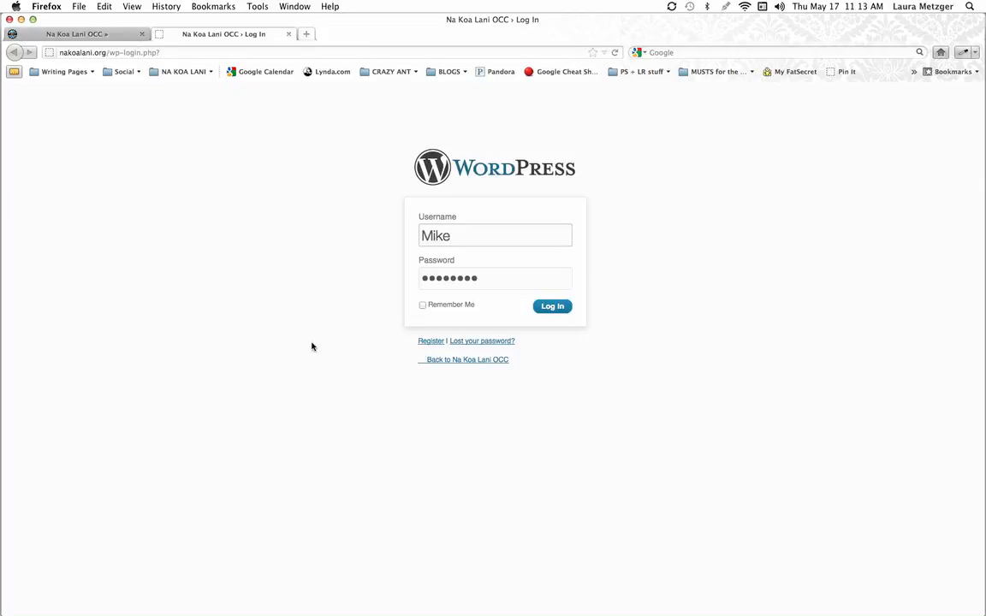
pyautogui.click(560, 308)
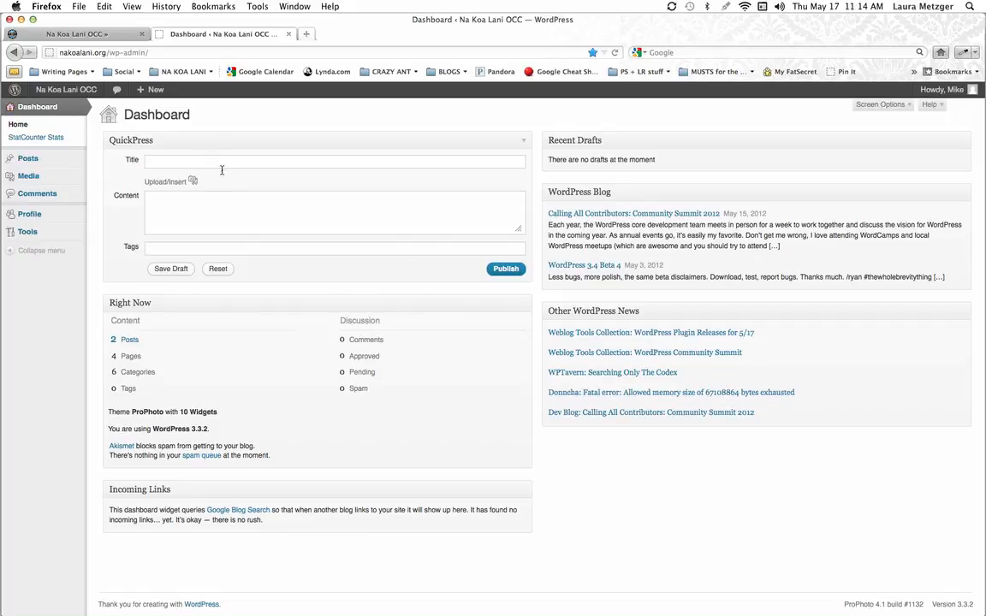
# - Fill in the QuickPress form with the title "my fabulous blog post" and the content "Blah blah blah."
pyautogui.click(195, 162)
pyautogui.write('my fabulous blog post')
pyautogui.click(178, 213)
pyautogui.write('Blah blah blah.')
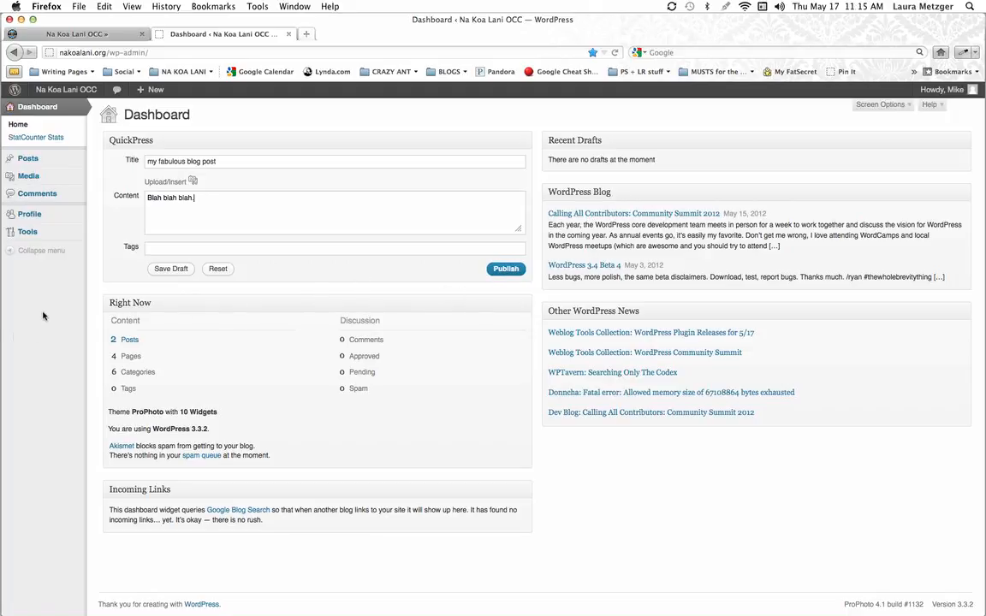
# - Start a new post titled "my fabulous blog post" with the body text "Blah blah blah."
pyautogui.moveTo(27, 159)
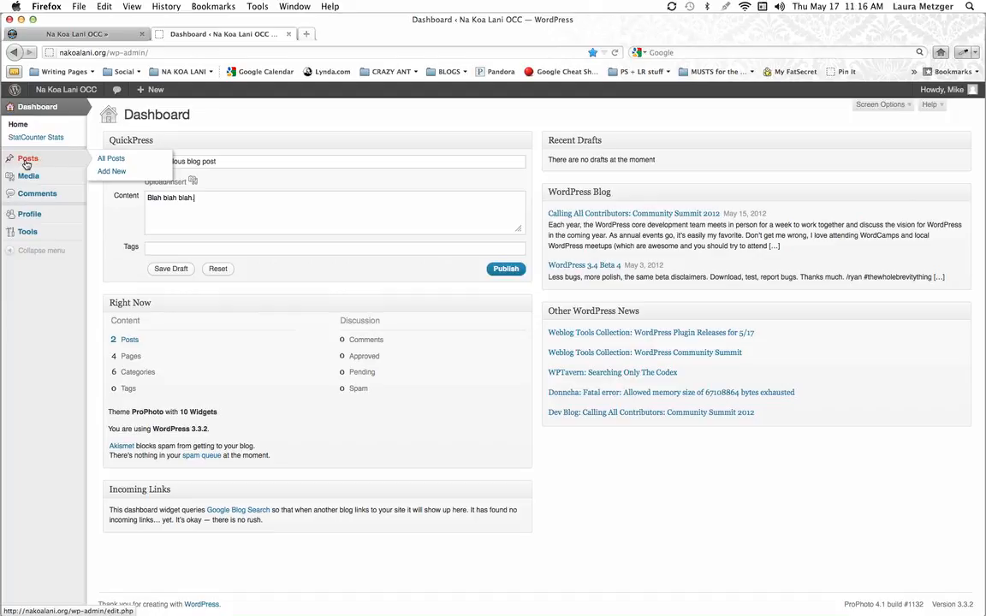
pyautogui.click(125, 172)
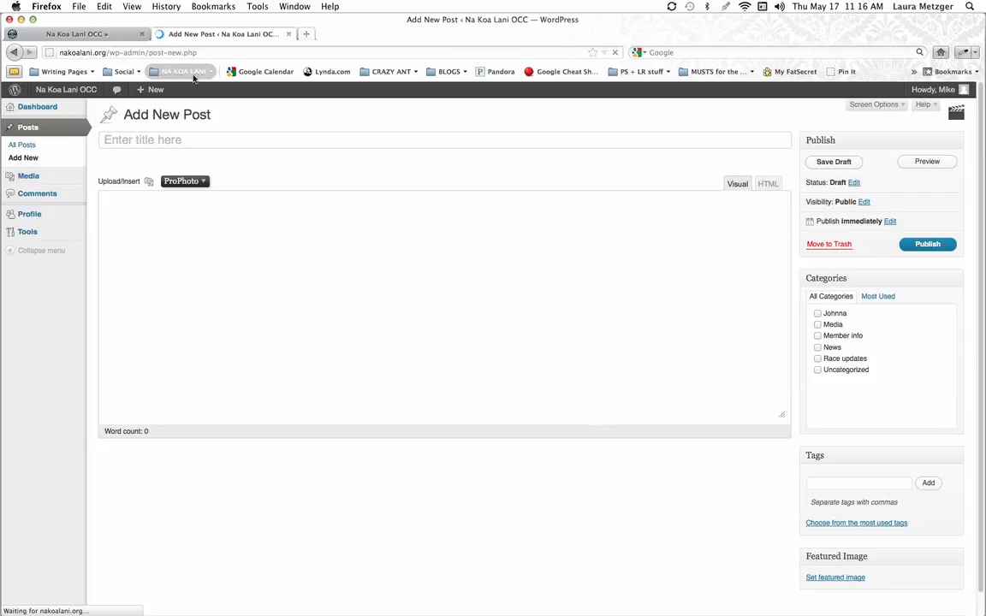
pyautogui.moveTo(156, 97)
pyautogui.click(155, 141)
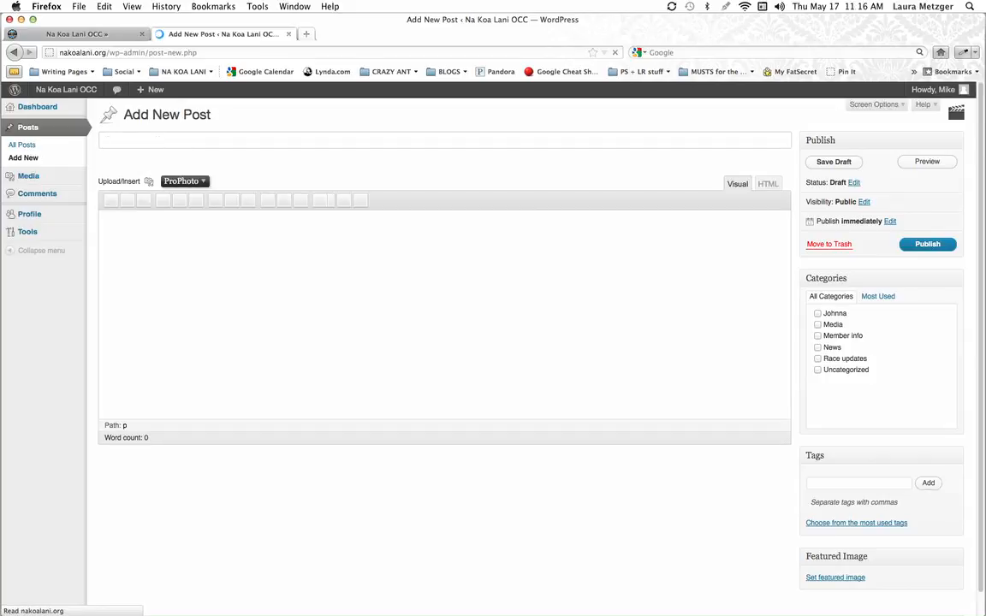
pyautogui.write('my fa')
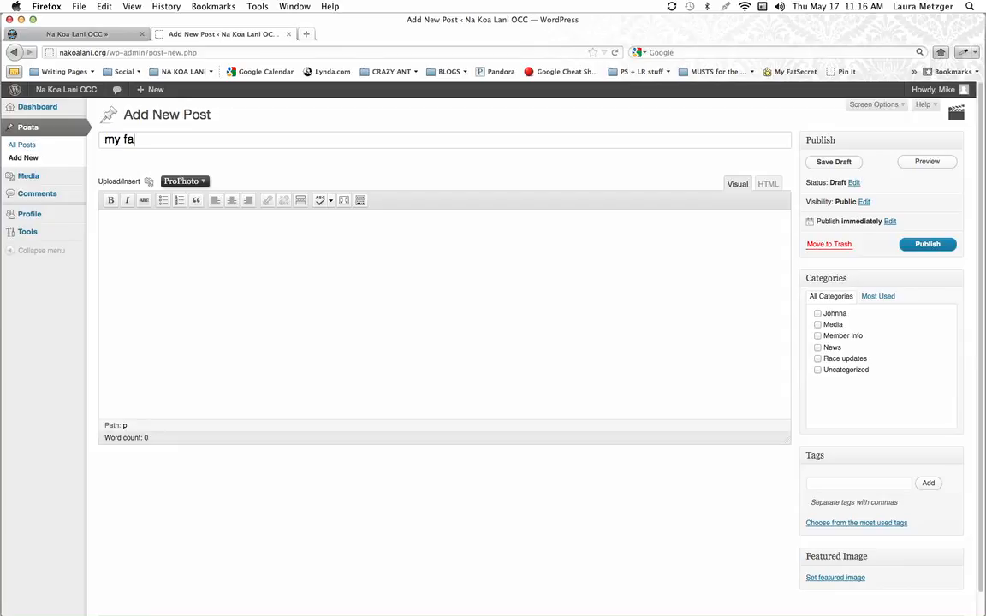
pyautogui.write('bulpus')
pyautogui.press('BackSpace')
pyautogui.press('BackSpace')
pyautogui.write('ous blog post')
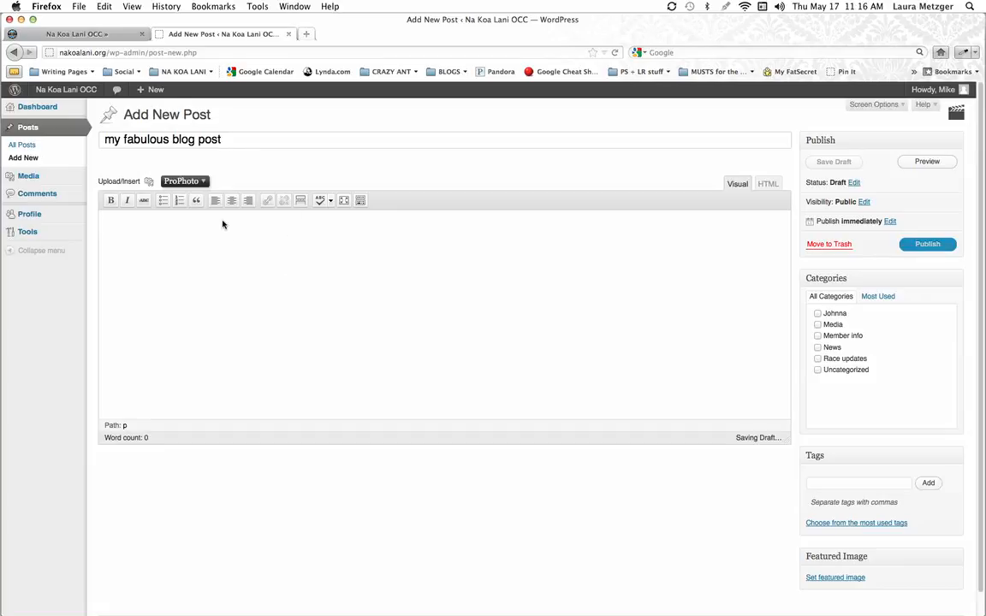
pyautogui.click(367, 227)
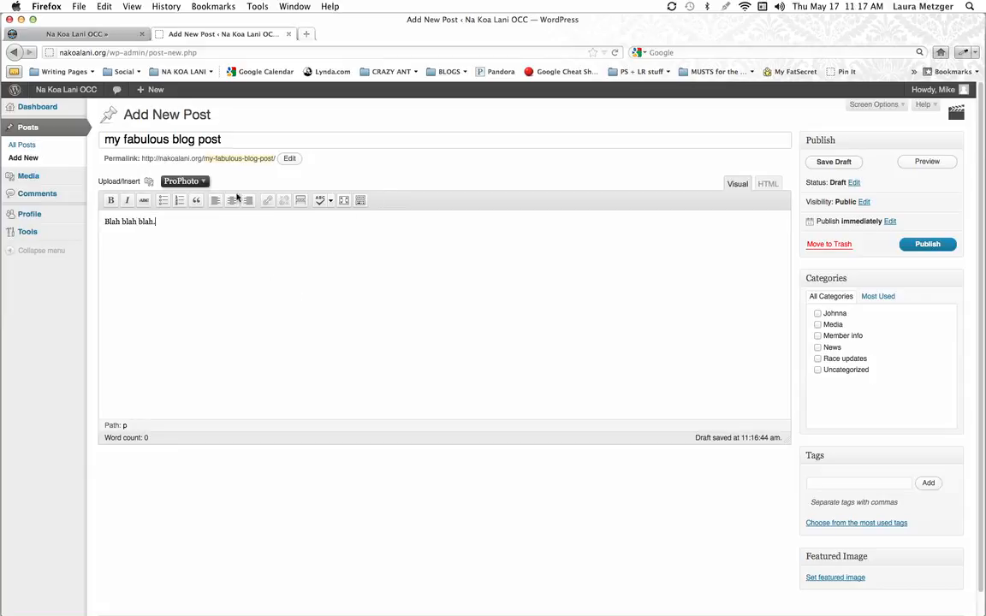
# - Make the whole body line bold and italicize its middle word "blah"
pyautogui.click(159, 221)
pyautogui.moveTo(159, 221); pyautogui.dragTo(97, 223)
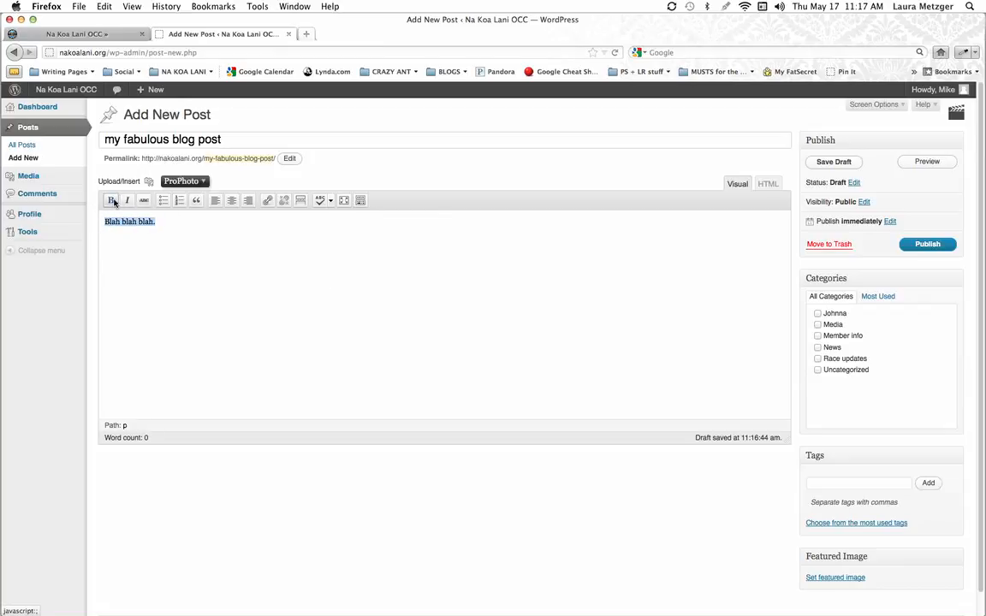
pyautogui.click(111, 200)
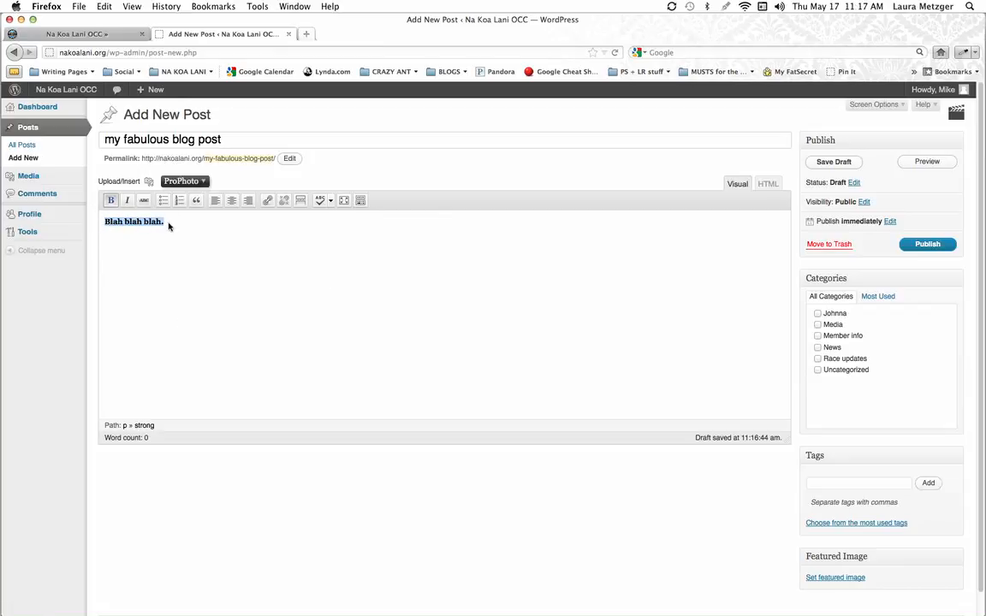
pyautogui.moveTo(168, 224); pyautogui.dragTo(101, 227)
pyautogui.click(101, 226)
pyautogui.doubleClick(130, 222)
pyautogui.click(127, 200)
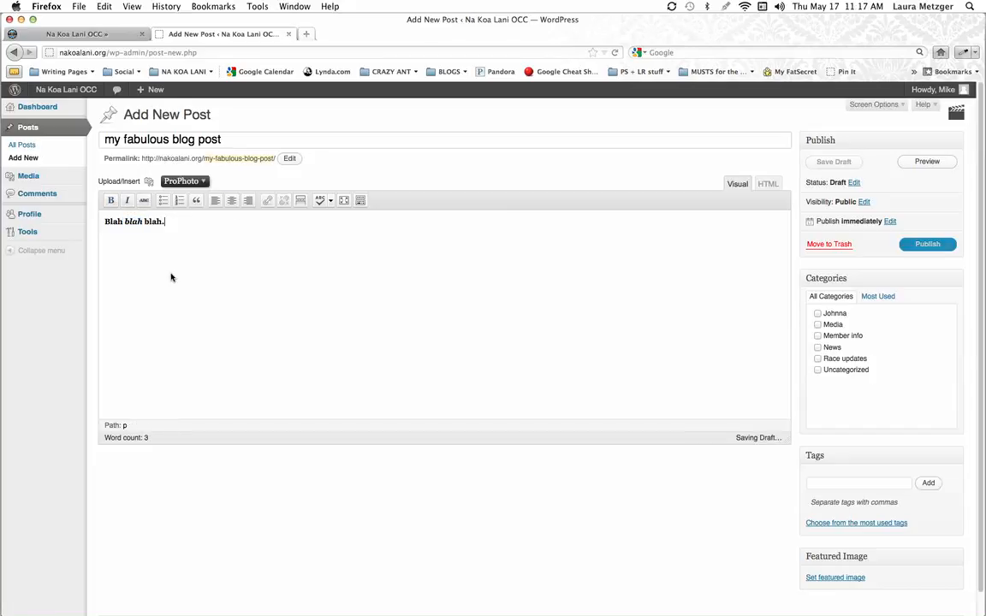
# - Apply strikethrough to the whole body line and remove it again
pyautogui.tripleClick(174, 219)
pyautogui.click(144, 201)
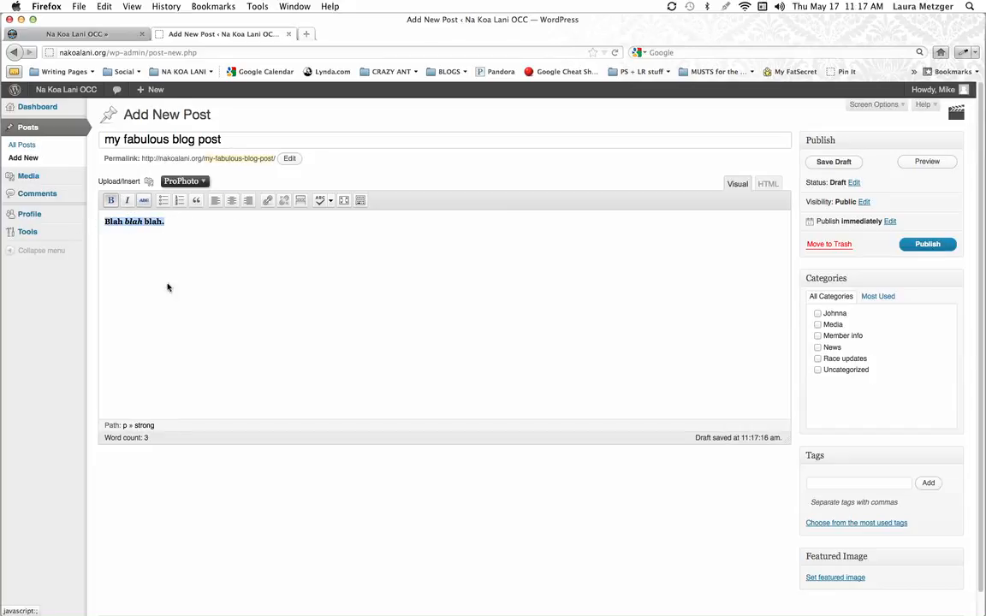
pyautogui.click(144, 200)
# - Try centre and right alignment on the body line, ending with it left-aligned
pyautogui.click(232, 202)
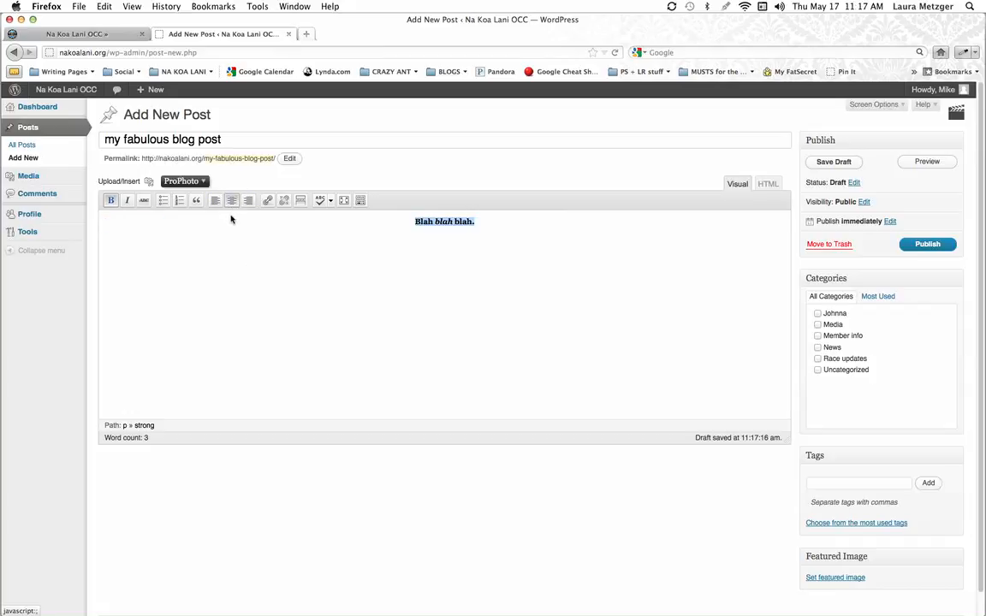
pyautogui.click(247, 201)
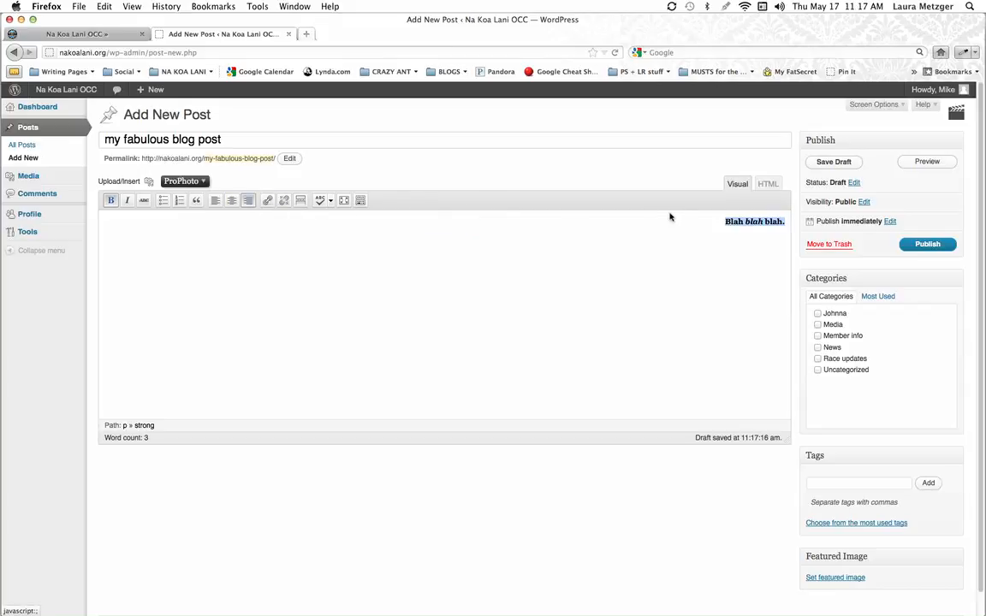
pyautogui.click(216, 202)
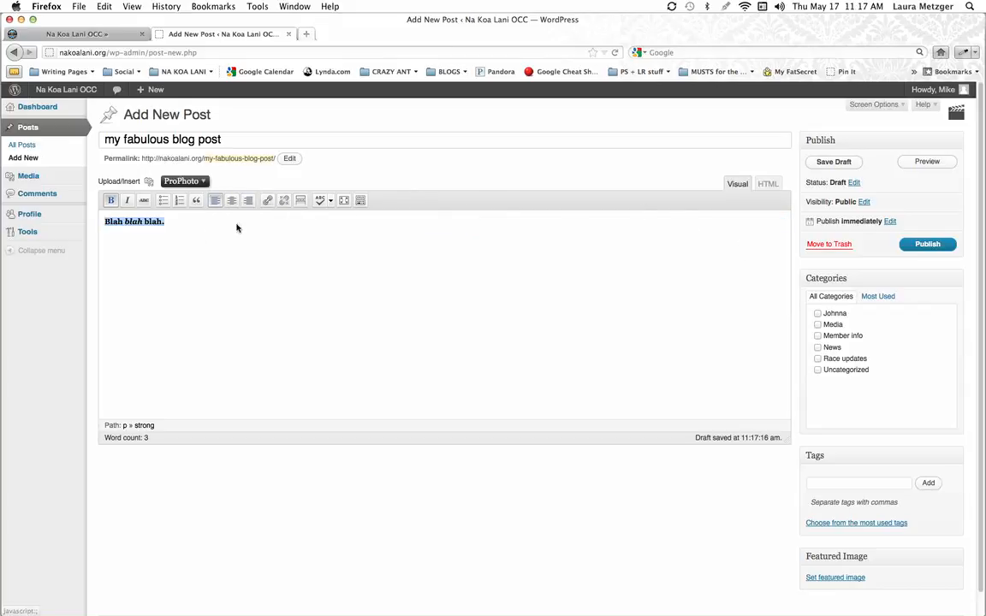
pyautogui.click(175, 232)
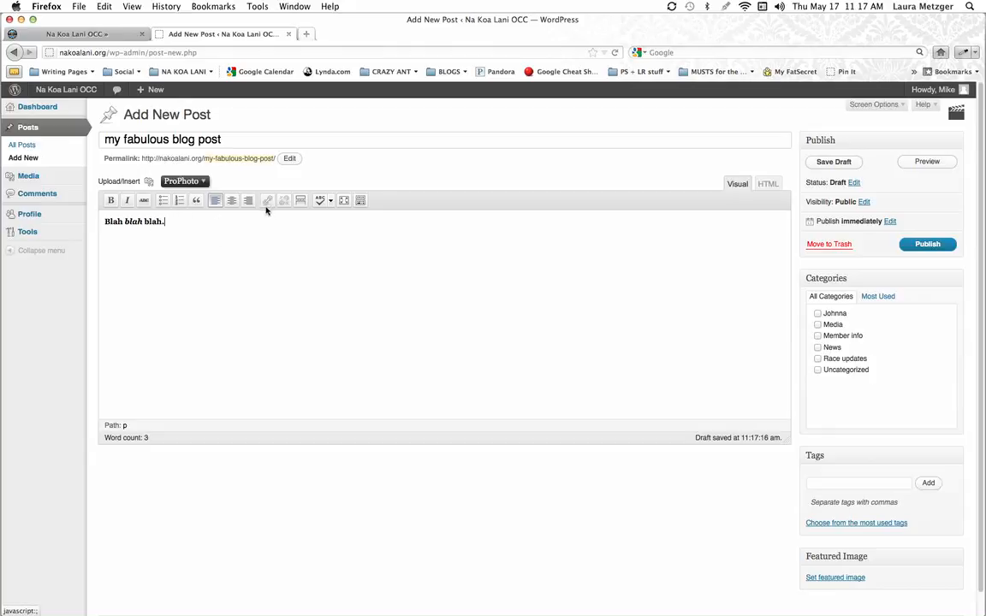
# - Examine the link options for the selected body line and close them without adding a link
pyautogui.moveTo(168, 224); pyautogui.dragTo(102, 225)
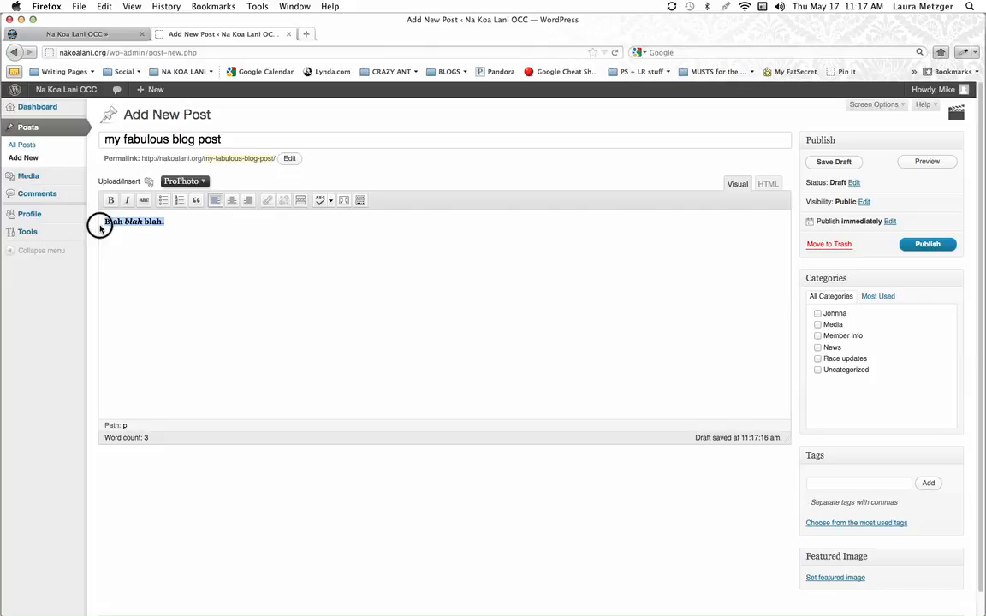
pyautogui.click(138, 353)
pyautogui.moveTo(165, 226)
pyautogui.mouseDown()
pyautogui.moveTo(99, 224)
pyautogui.moveTo(175, 224)
pyautogui.mouseUp()
pyautogui.click(99, 224)
pyautogui.press('super+b')
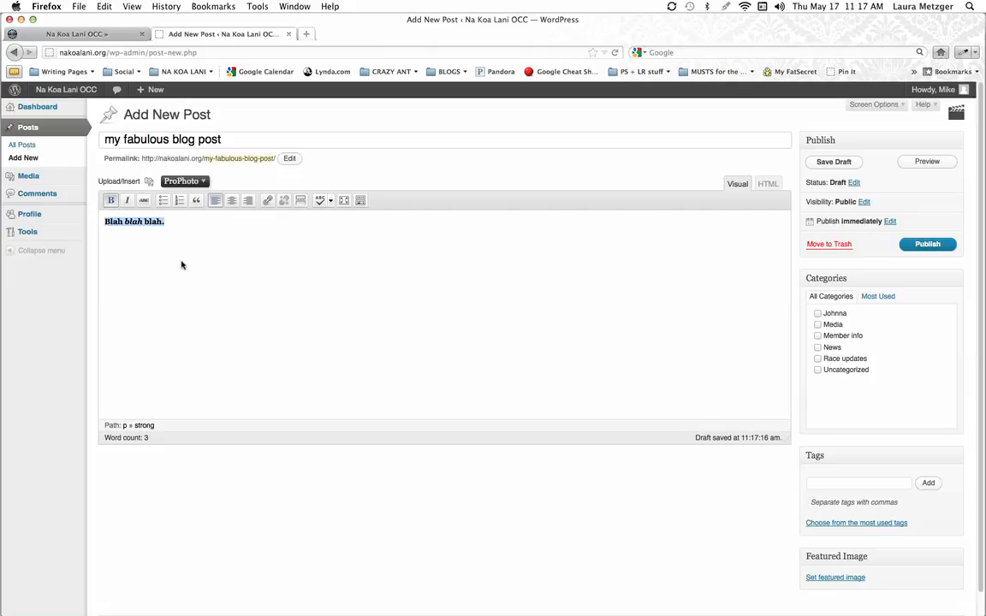
pyautogui.click(267, 201)
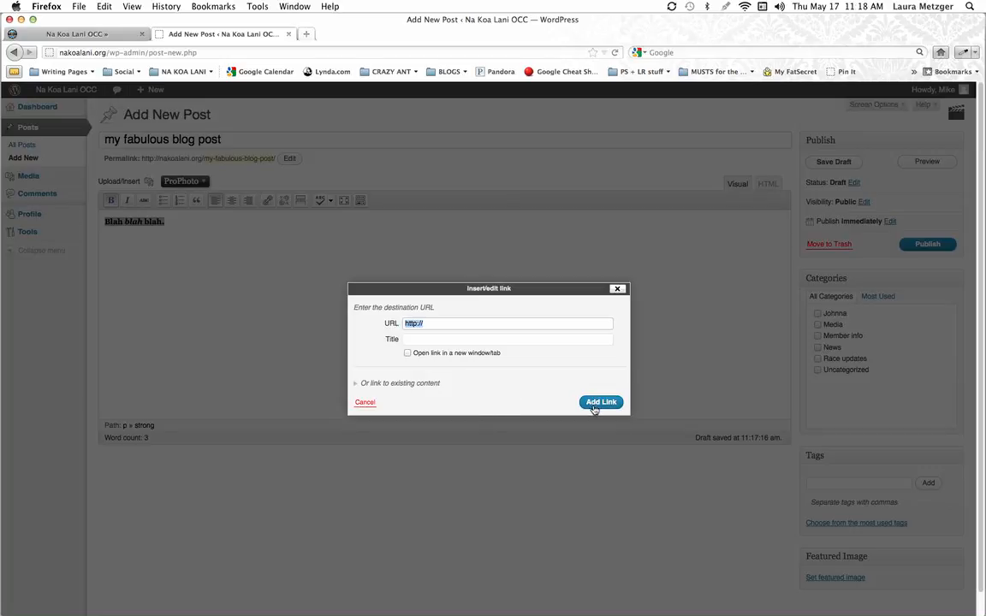
pyautogui.click(618, 289)
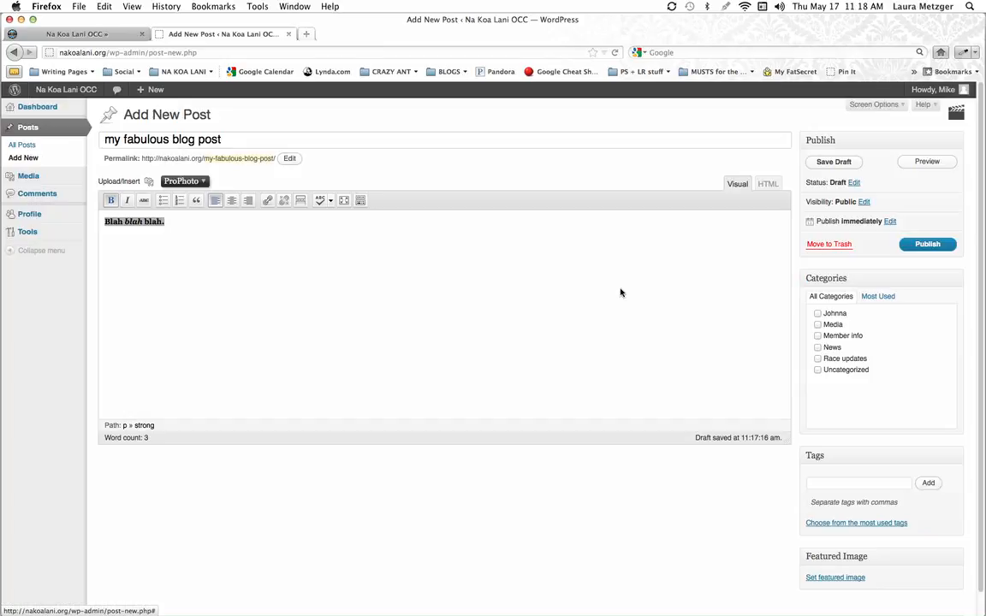
# - Show the editor's additional row of formatting controls and view the available paragraph formats
pyautogui.click(360, 201)
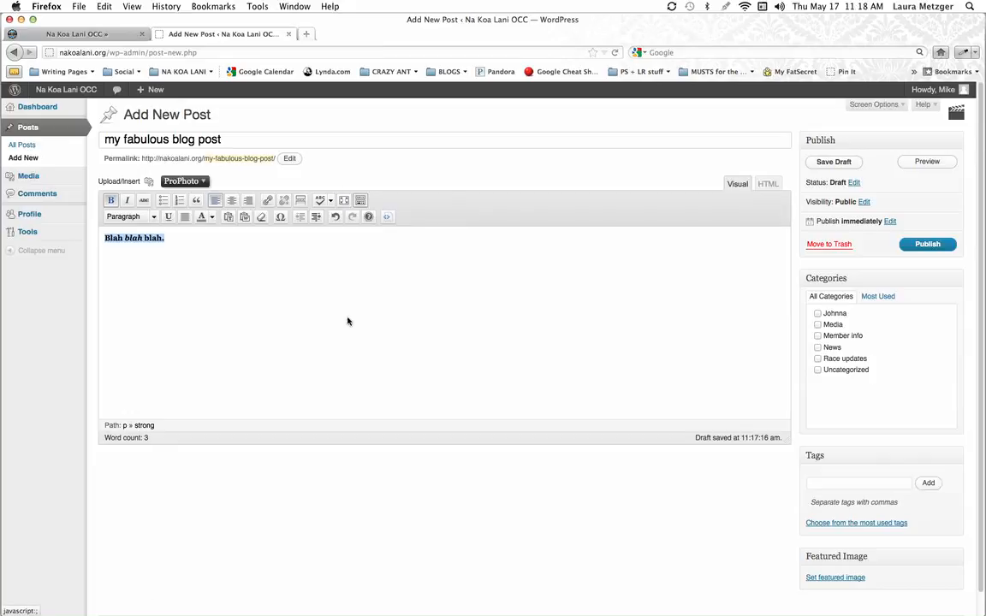
pyautogui.click(155, 219)
pyautogui.click(154, 218)
pyautogui.click(154, 219)
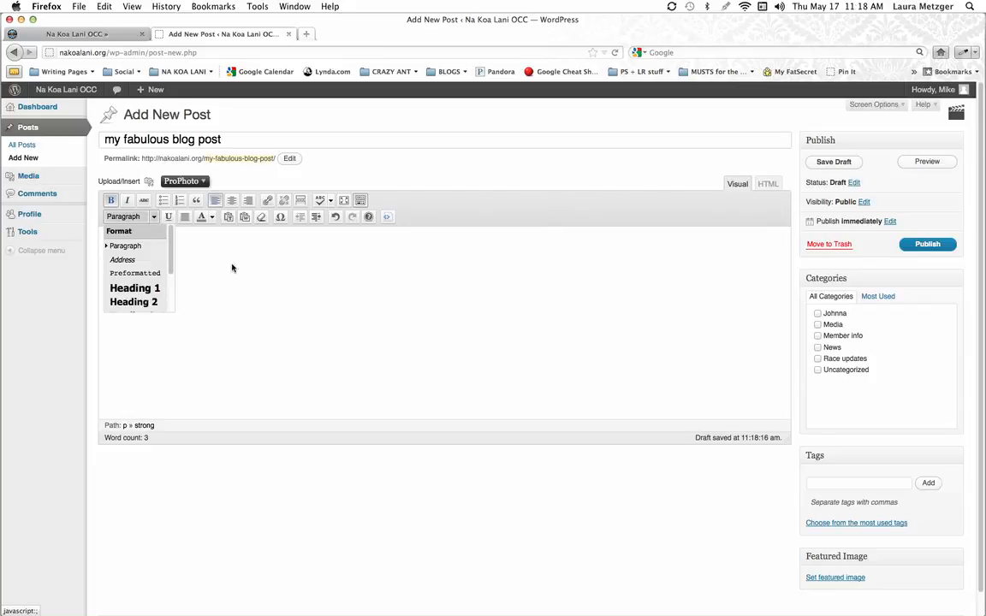
pyautogui.click(152, 219)
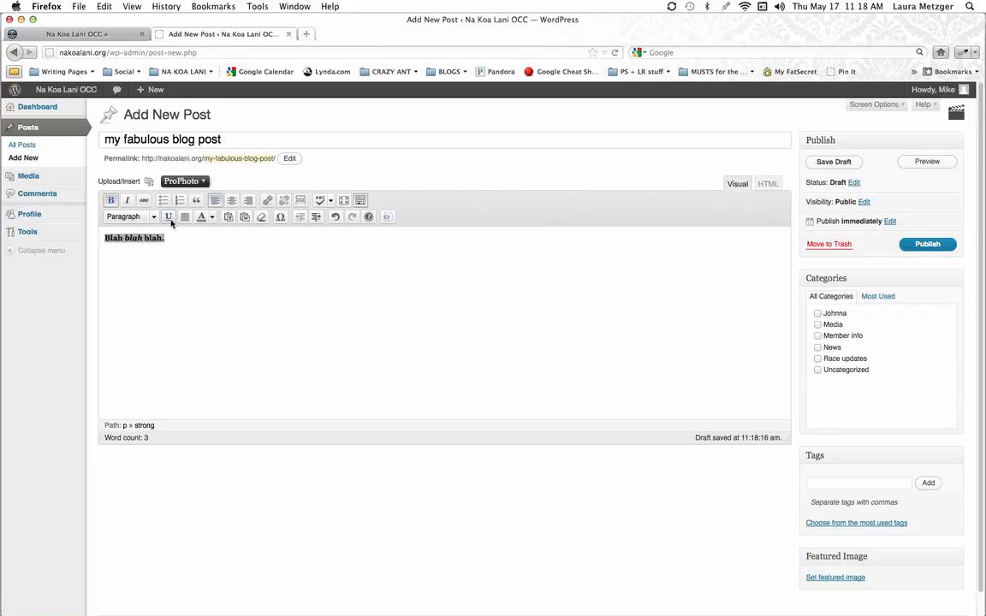
# - Set the text color of the whole body line to bright cyan
pyautogui.click(211, 217)
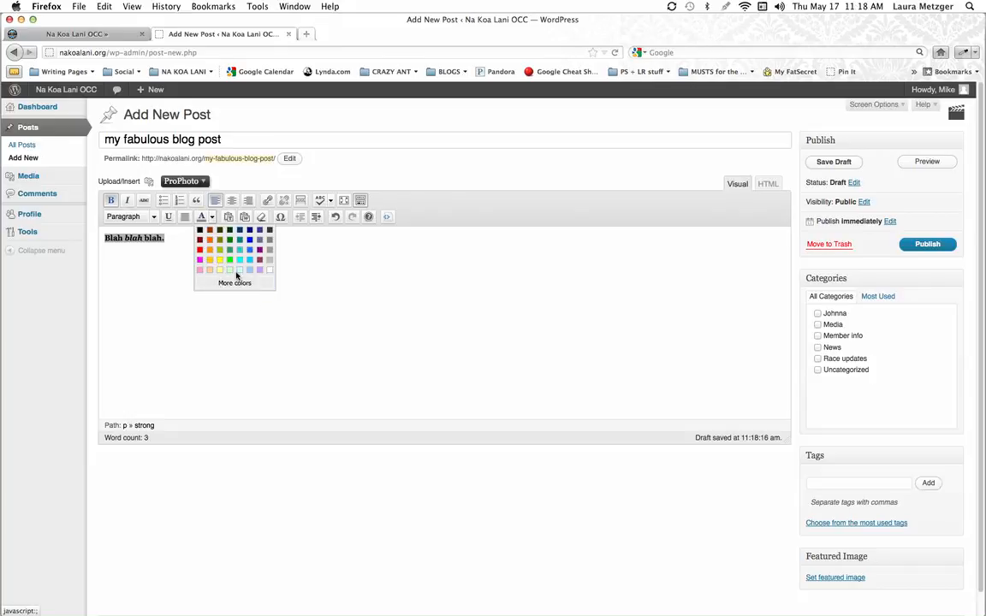
pyautogui.click(158, 274)
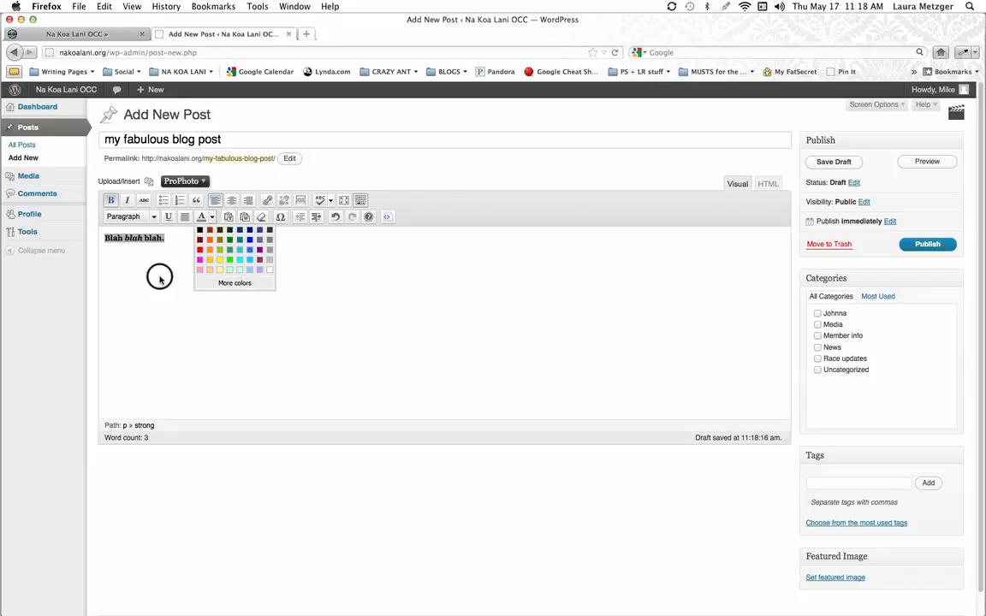
pyautogui.click(211, 217)
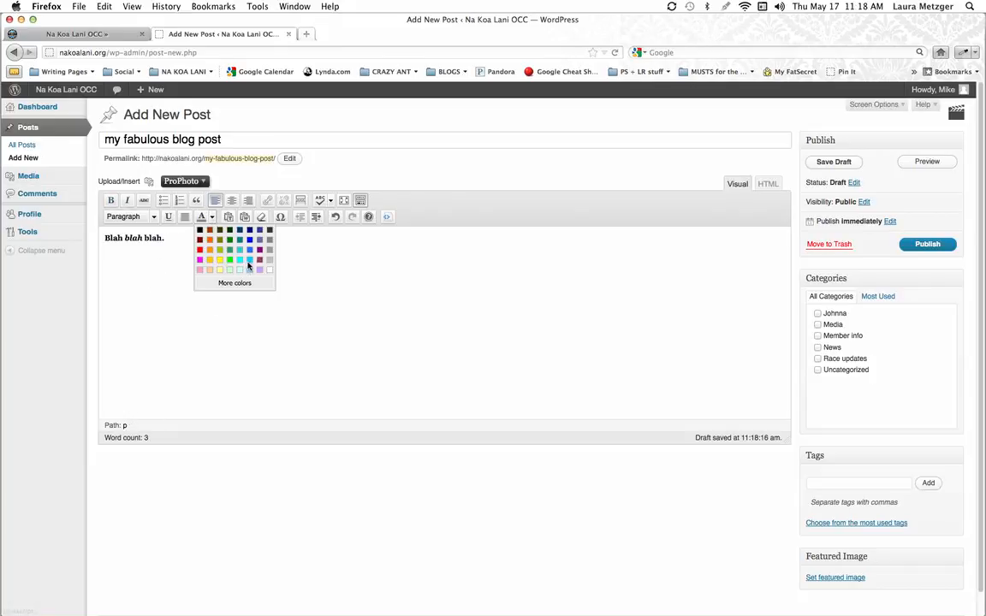
pyautogui.moveTo(164, 238); pyautogui.dragTo(81, 235)
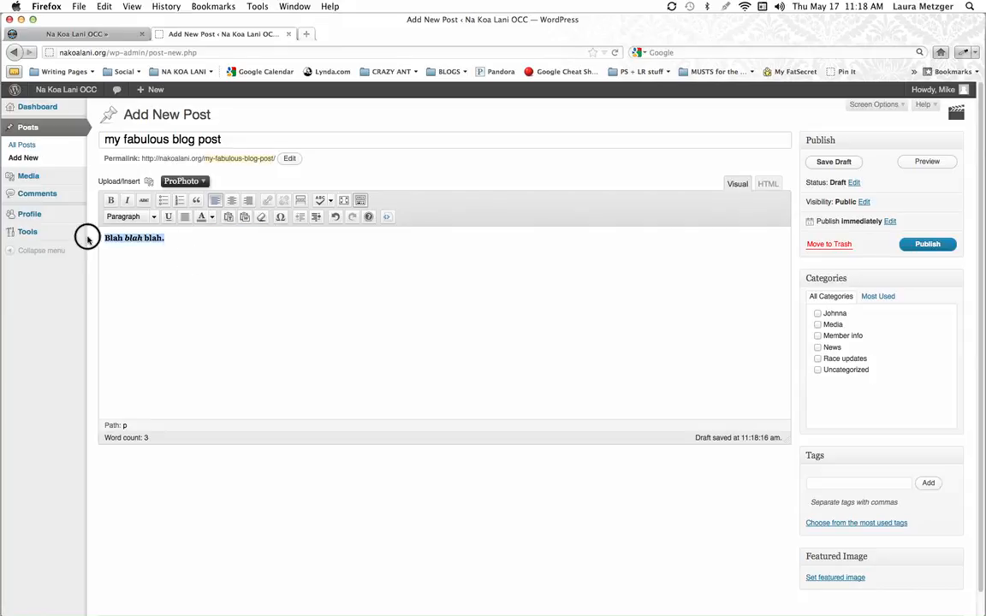
pyautogui.click(212, 217)
pyautogui.click(245, 260)
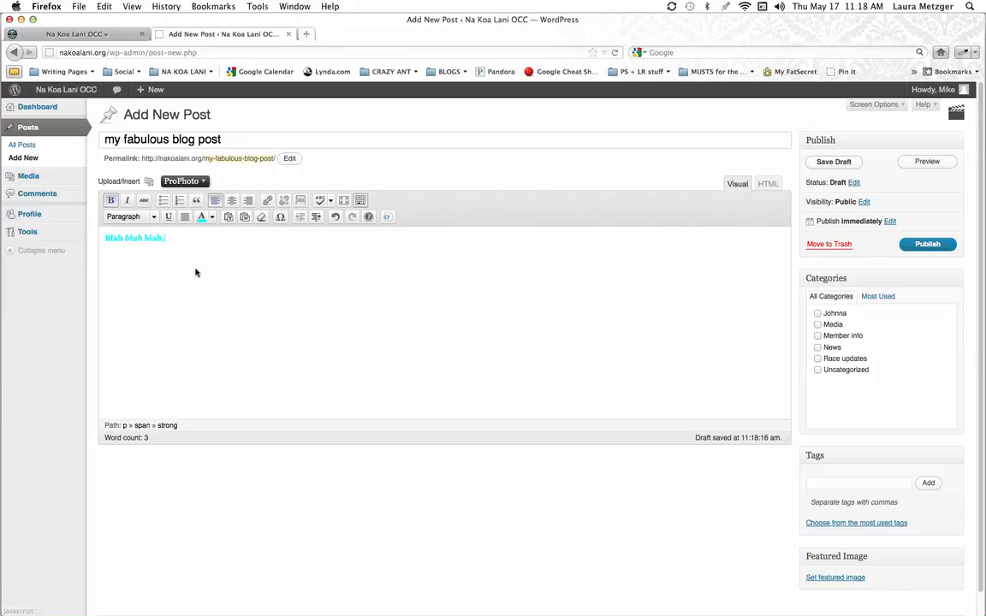
# - Set the text color of the whole body line back to black
pyautogui.moveTo(164, 238); pyautogui.dragTo(88, 242)
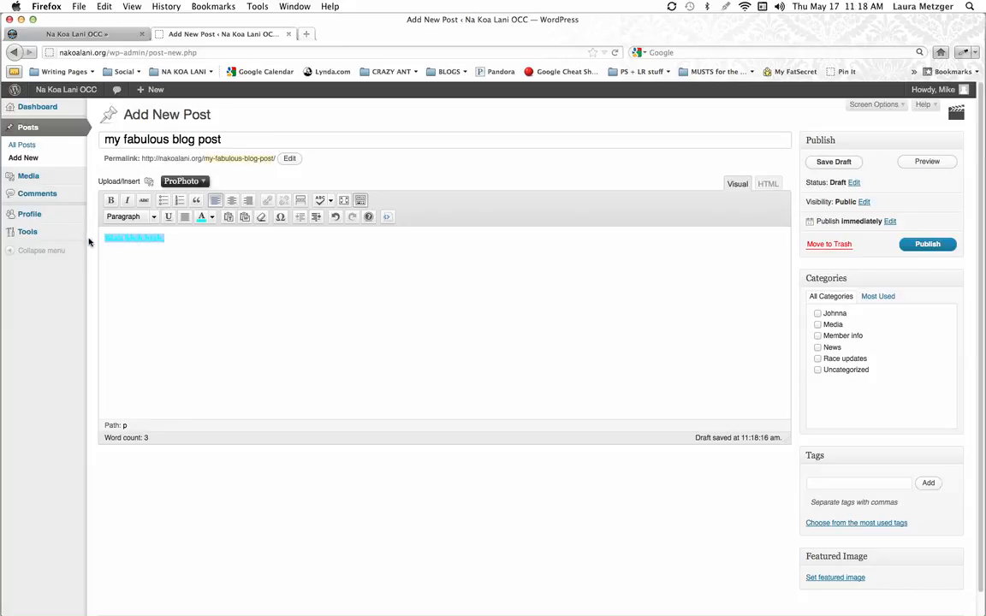
pyautogui.click(212, 217)
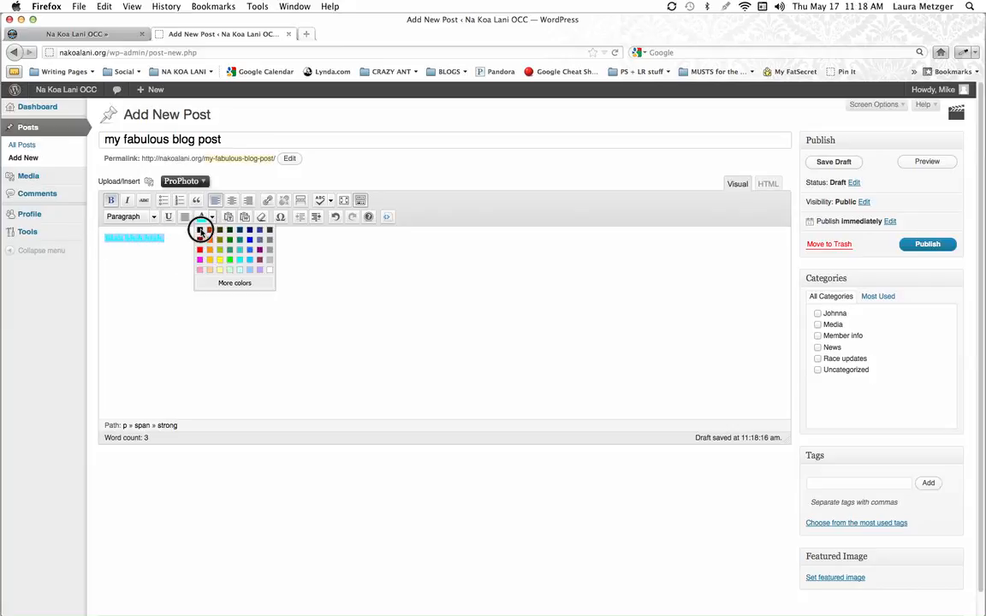
pyautogui.click(189, 227)
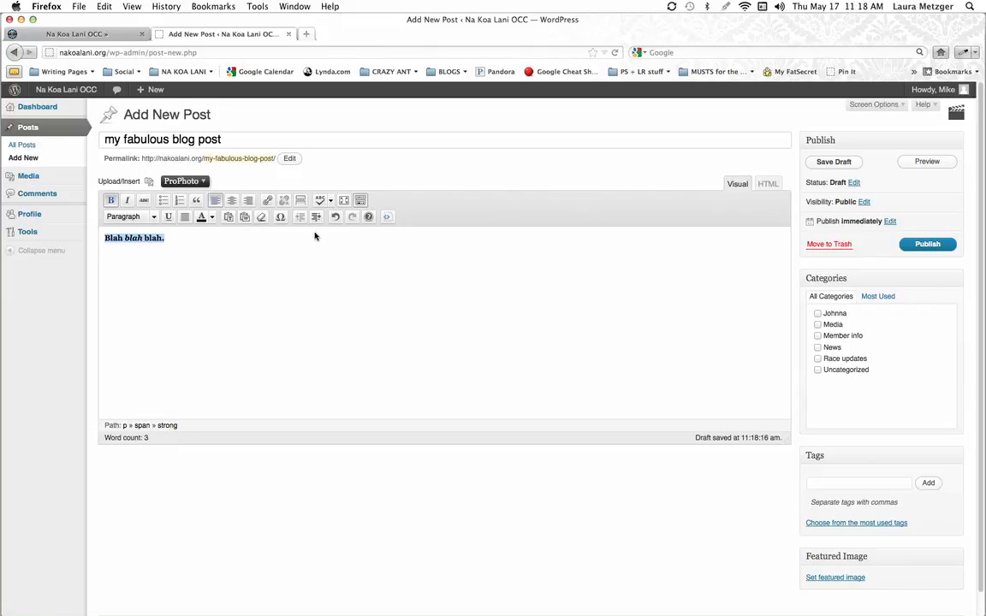
pyautogui.click(184, 251)
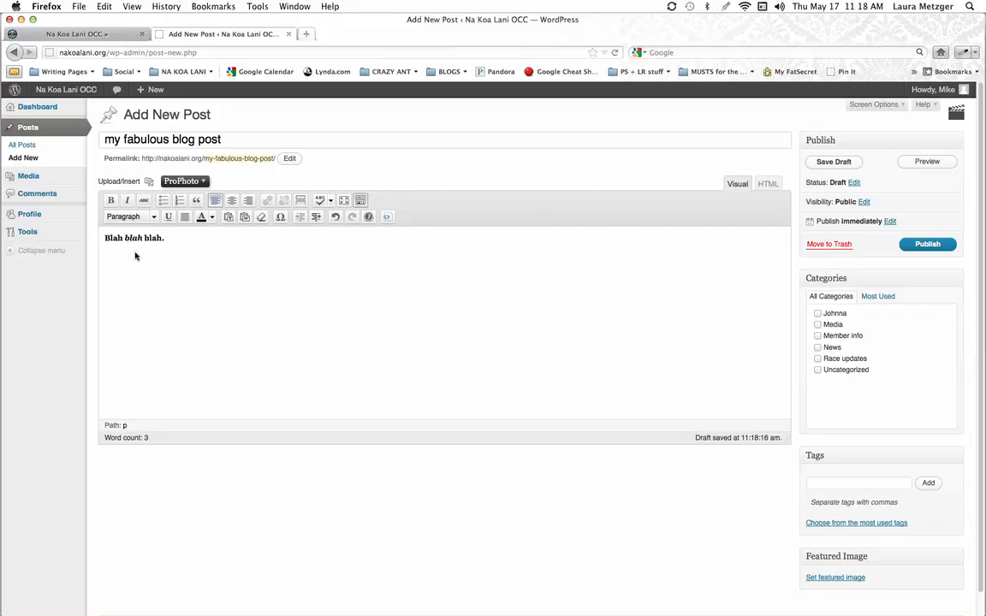
# - View the HTML source of the post body, and return to the visual editor
pyautogui.click(767, 184)
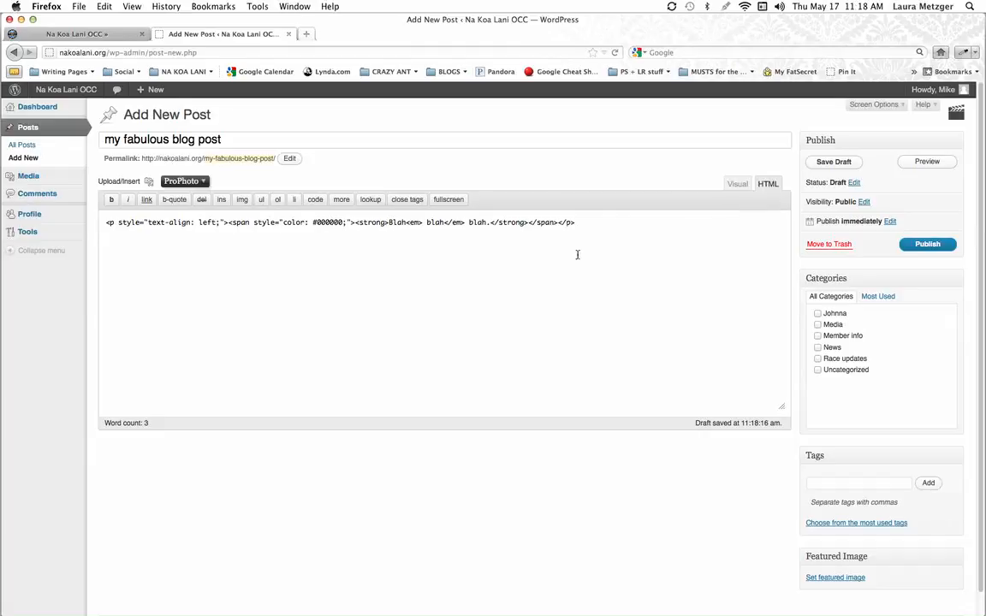
pyautogui.click(738, 185)
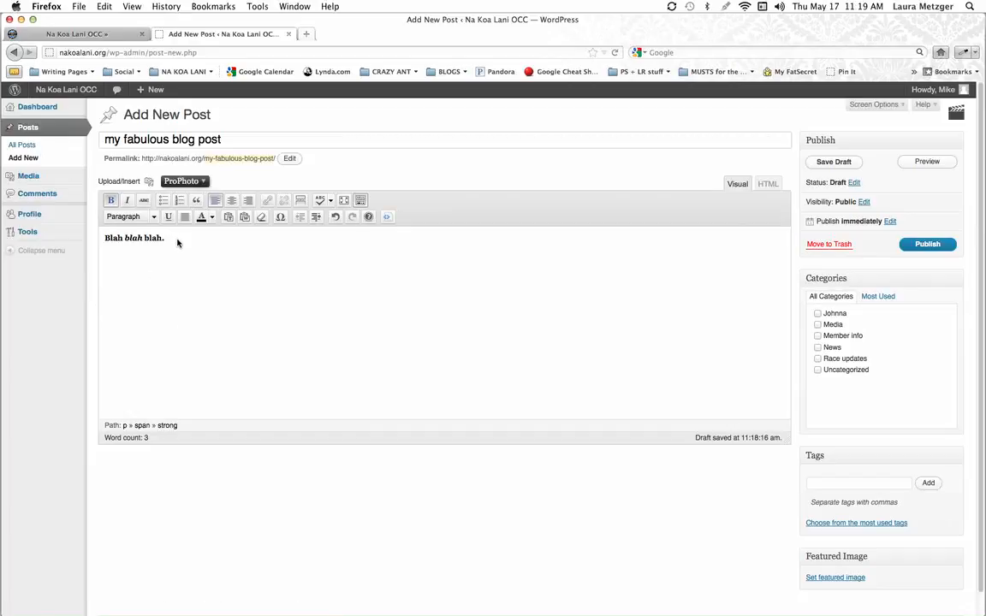
# - Open the post's media upload dialog and look through its ProPhoto gallery and media library sources, ending on the upload from the computer
pyautogui.click(152, 266)
pyautogui.click(191, 184)
pyautogui.click(149, 184)
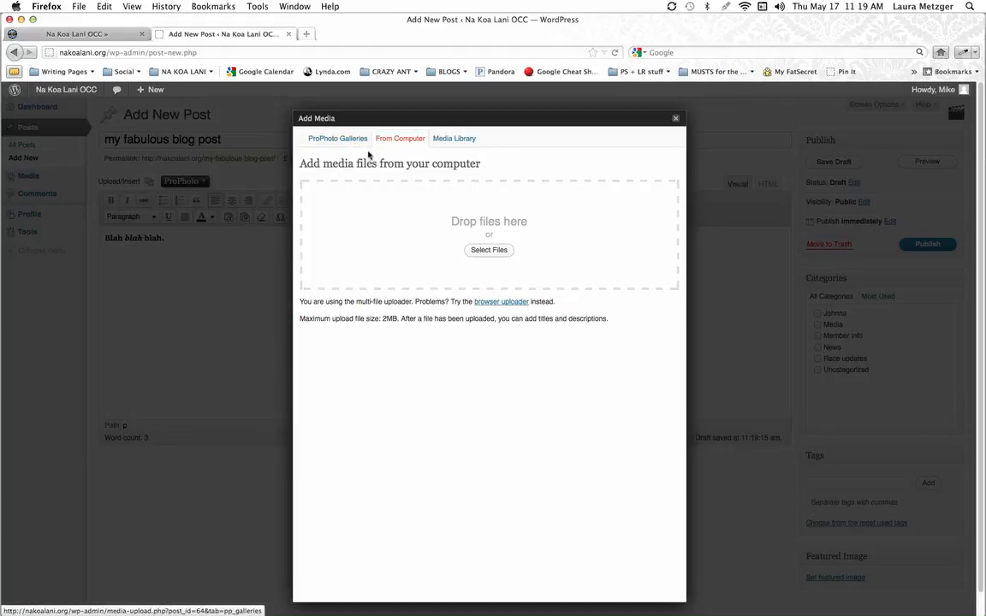
pyautogui.click(344, 139)
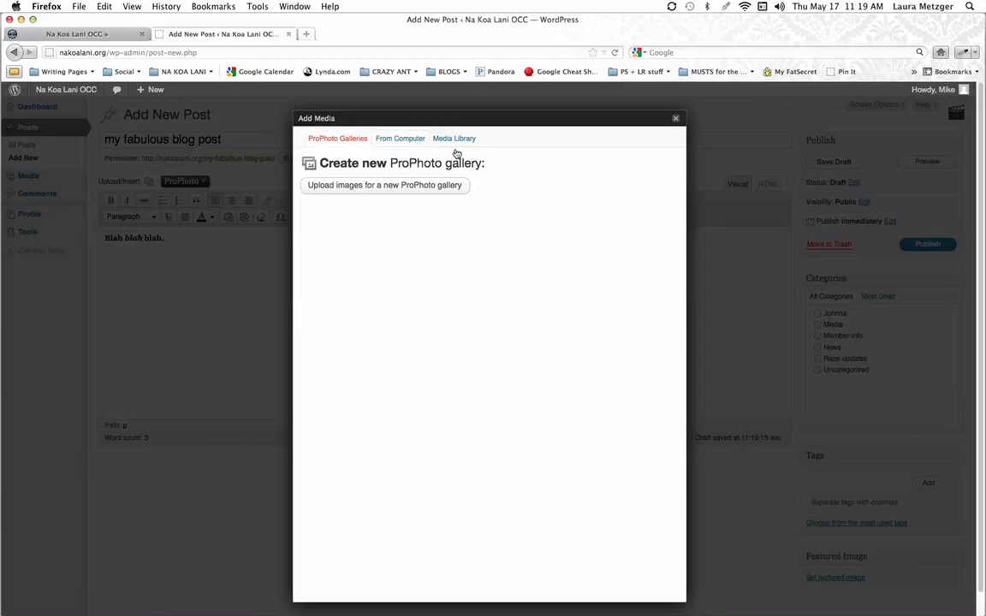
pyautogui.click(401, 139)
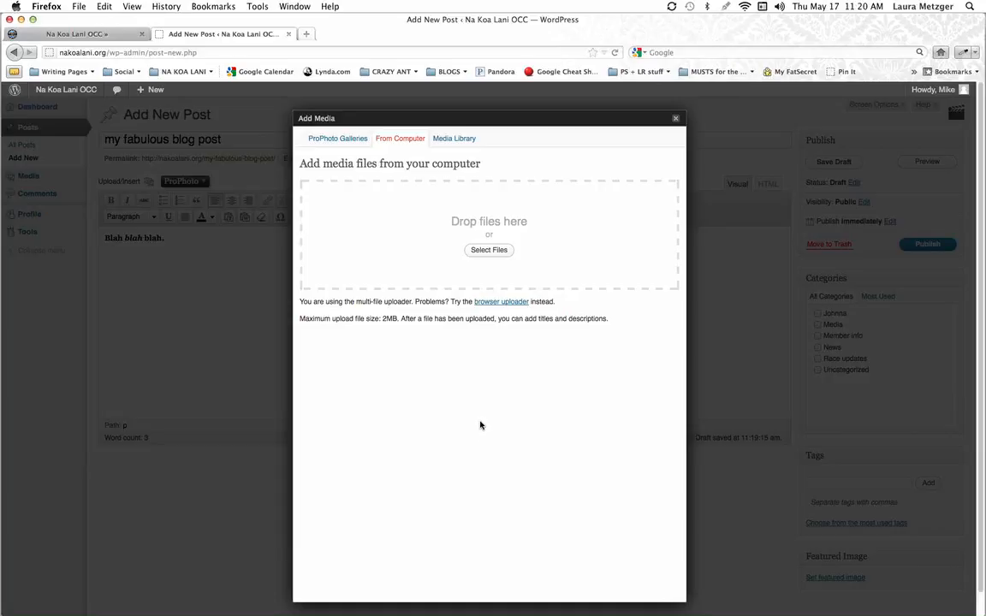
pyautogui.click(456, 138)
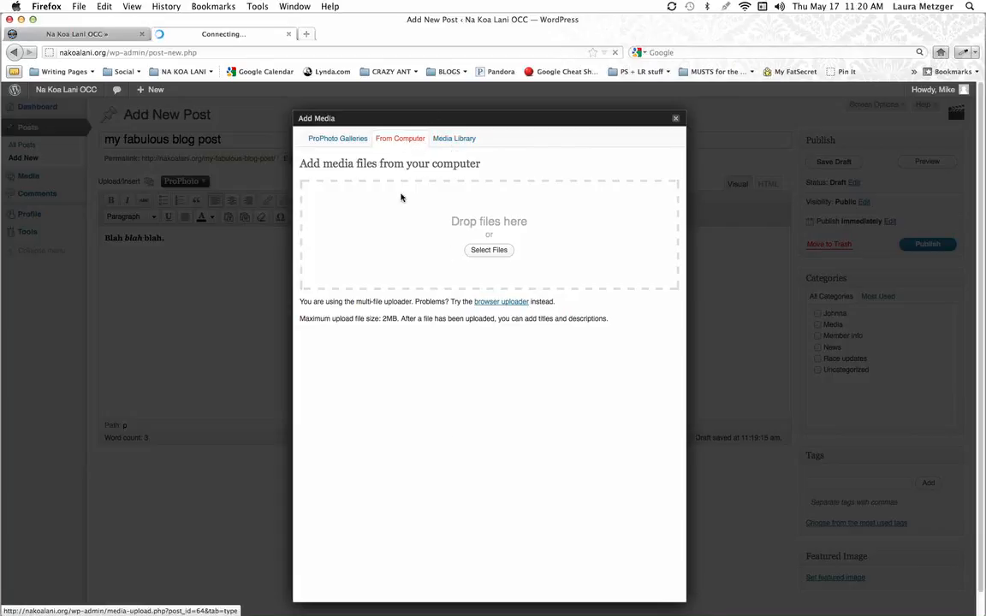
pyautogui.click(402, 142)
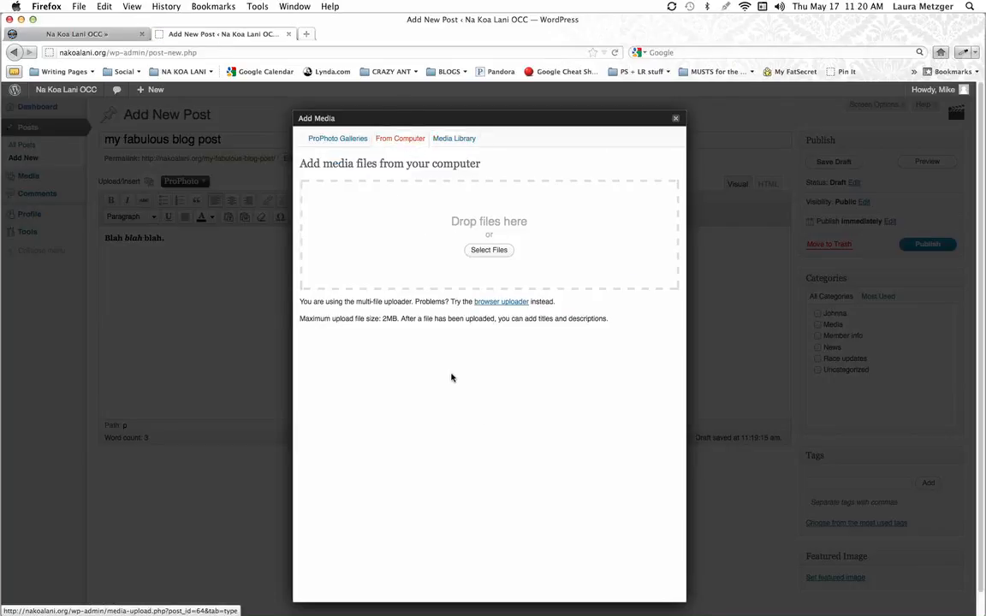
# - Upload the image "fire trail.jpg" from the computer's Pictures folder
pyautogui.click(491, 249)
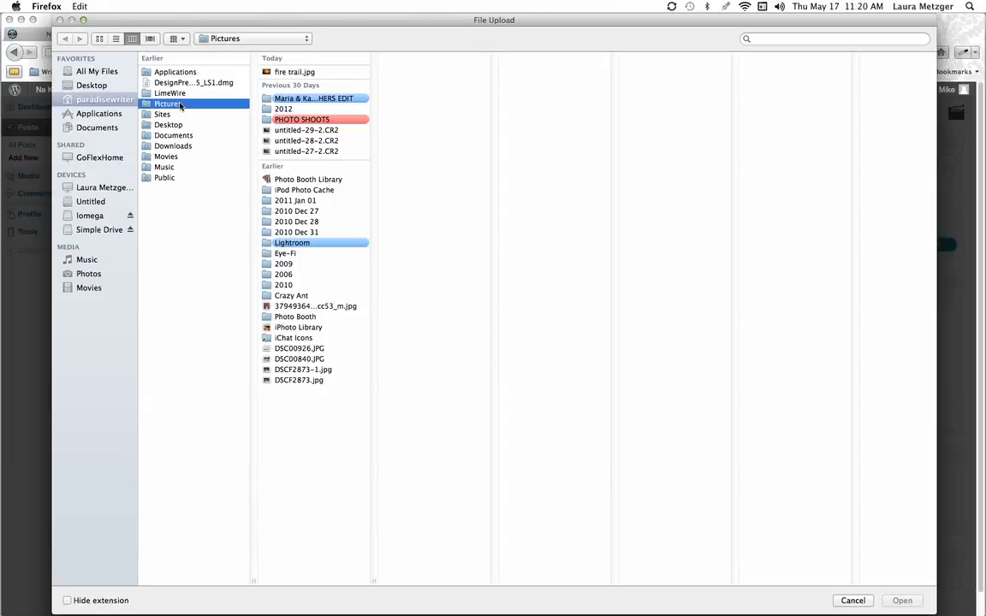
pyautogui.click(305, 71)
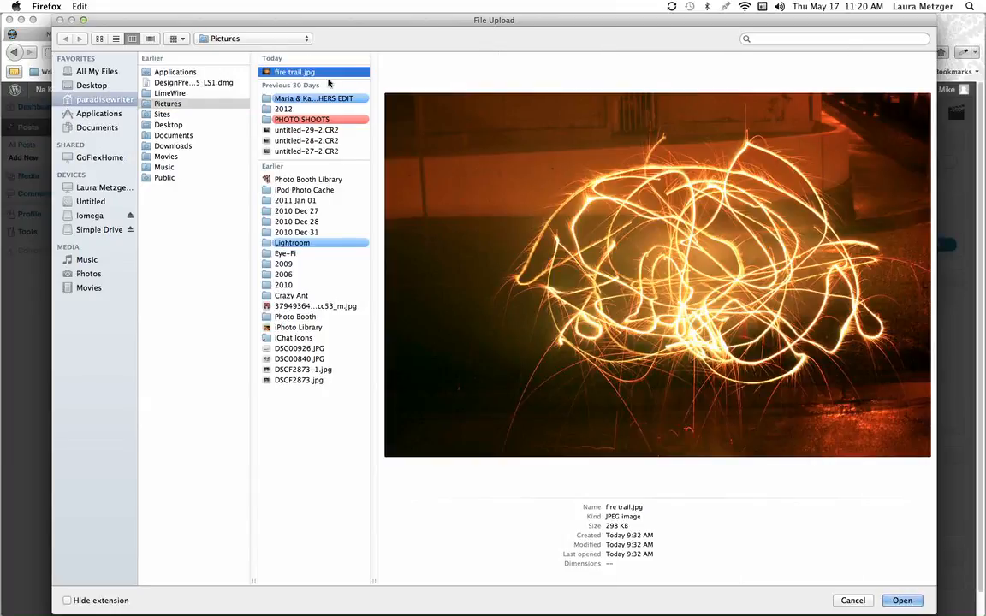
pyautogui.click(904, 600)
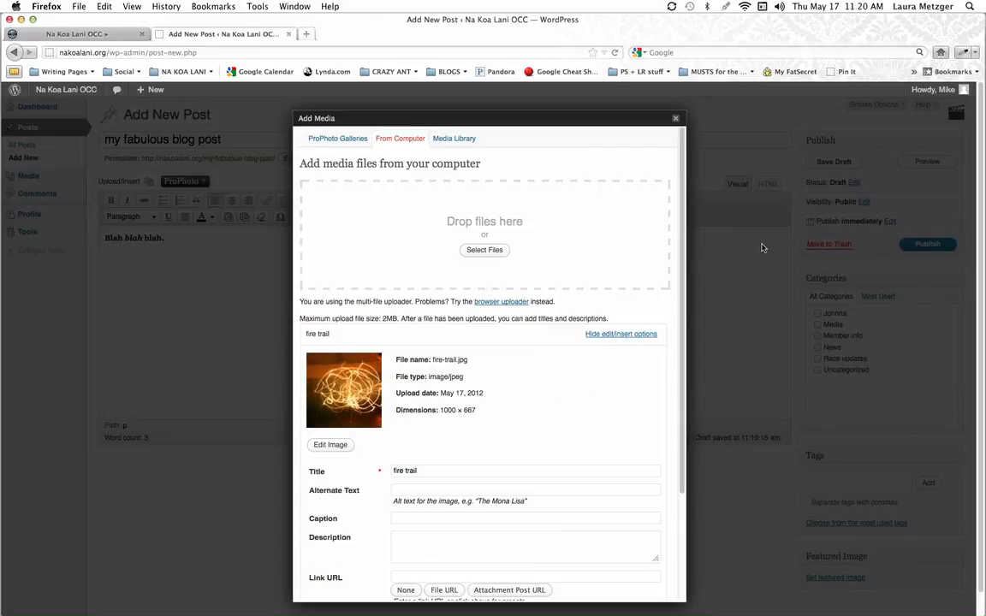
# - Review the uploaded image's insert options and scale the original image proportionally to a width of 700 pixels
pyautogui.moveTo(678, 288); pyautogui.dragTo(678, 381)
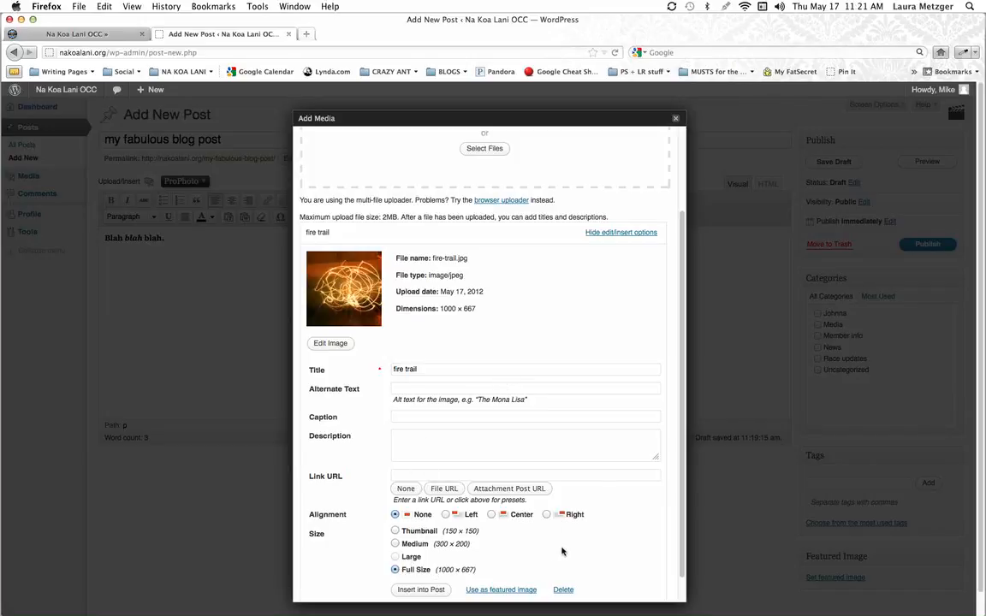
pyautogui.moveTo(683, 516); pyautogui.dragTo(686, 530)
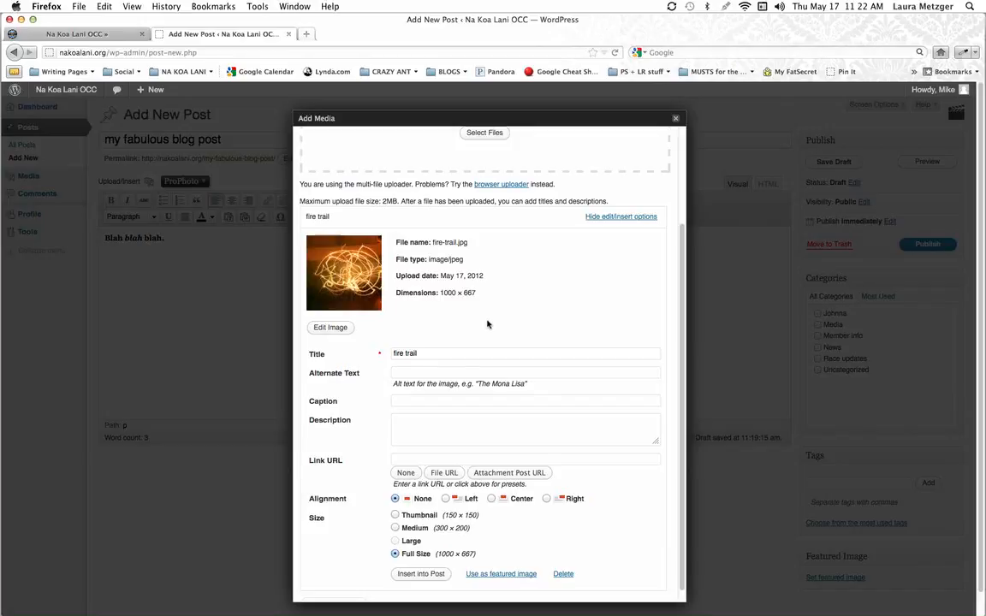
pyautogui.click(332, 329)
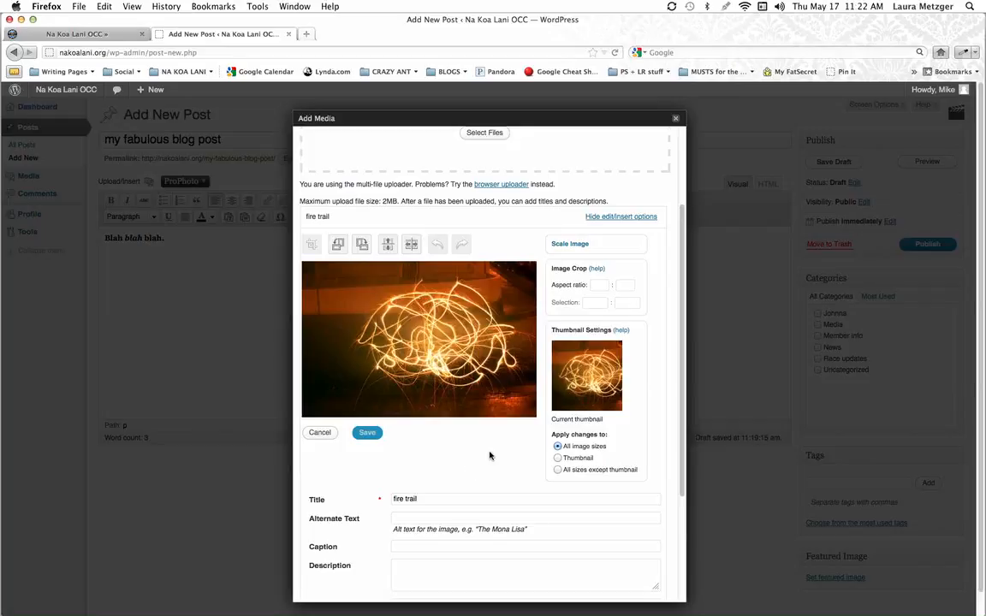
pyautogui.click(582, 245)
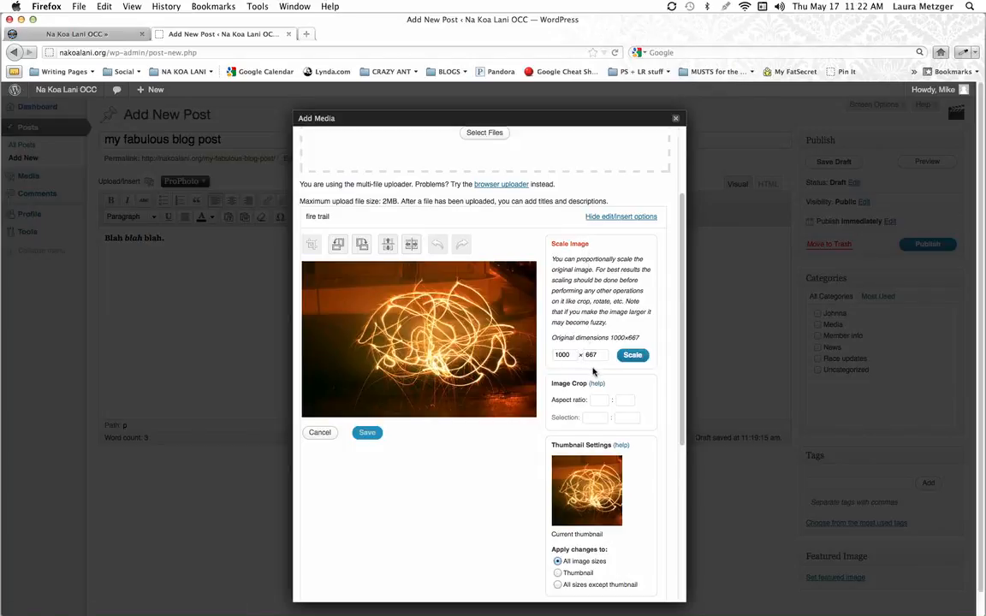
pyautogui.moveTo(570, 354); pyautogui.dragTo(510, 354)
pyautogui.write('700')
pyautogui.click(634, 361)
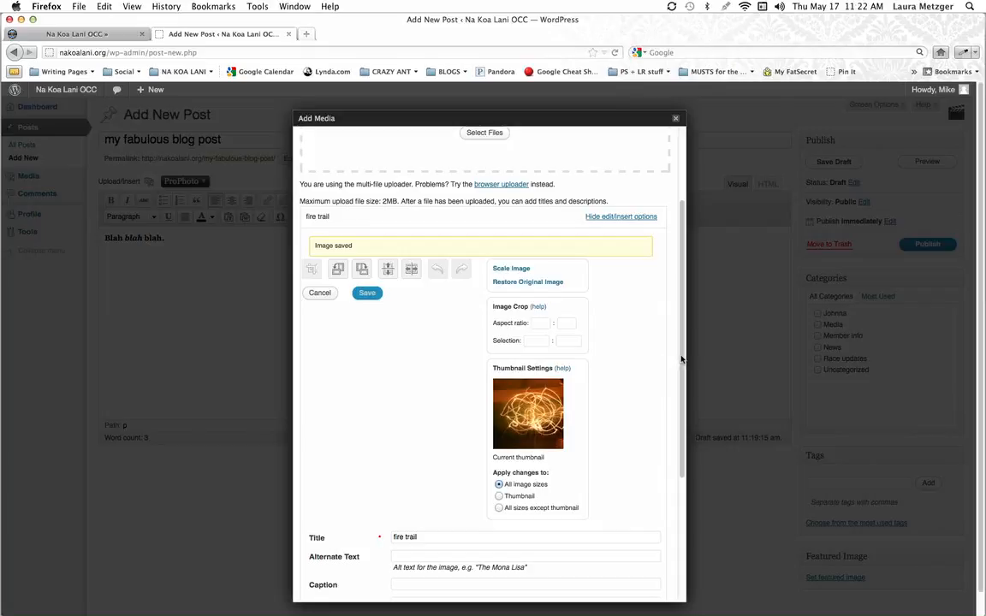
# - Save the changes to the scaled fire trail image and insert it into the post at full size with no alignment
pyautogui.moveTo(678, 359); pyautogui.dragTo(667, 502)
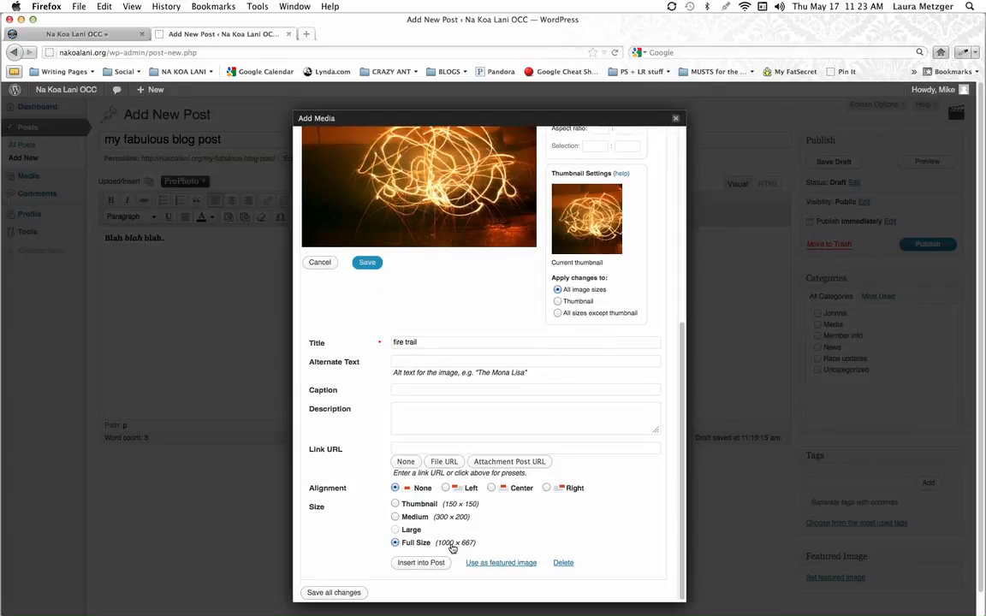
pyautogui.click(327, 592)
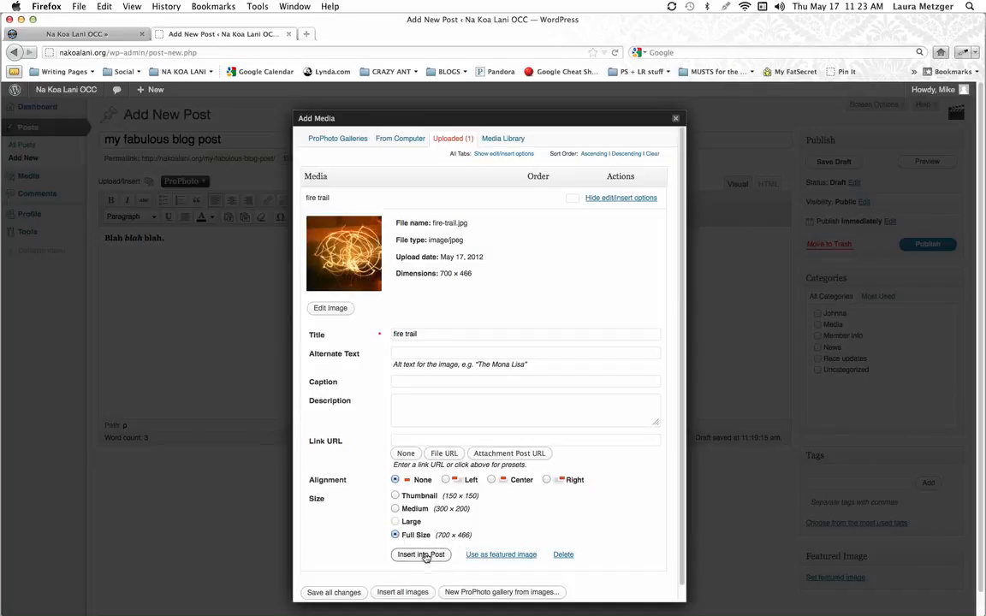
pyautogui.click(424, 554)
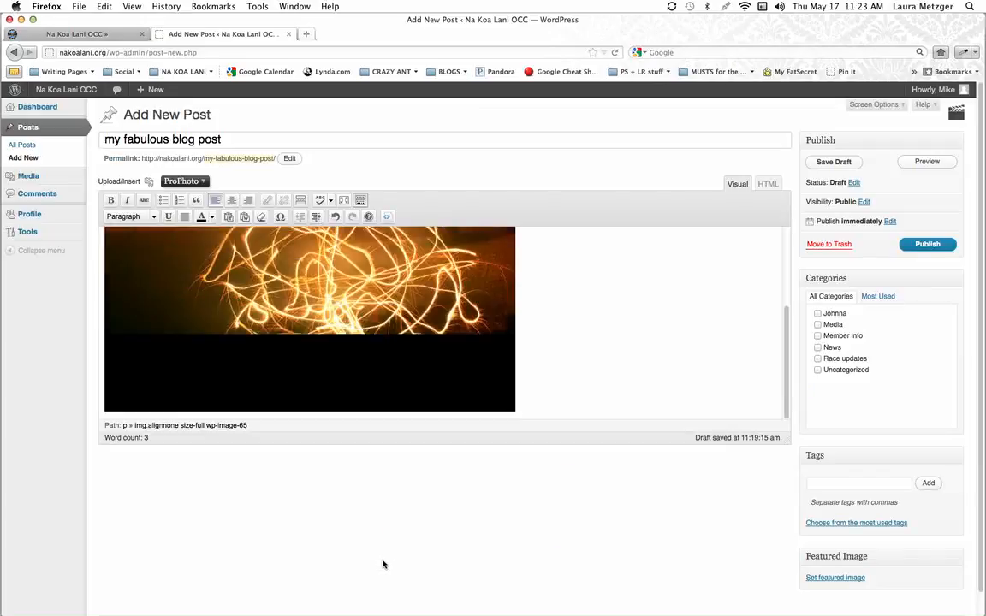
# - Select the fire trail image in the post body and delete it from the post
pyautogui.moveTo(786, 378); pyautogui.dragTo(796, 274)
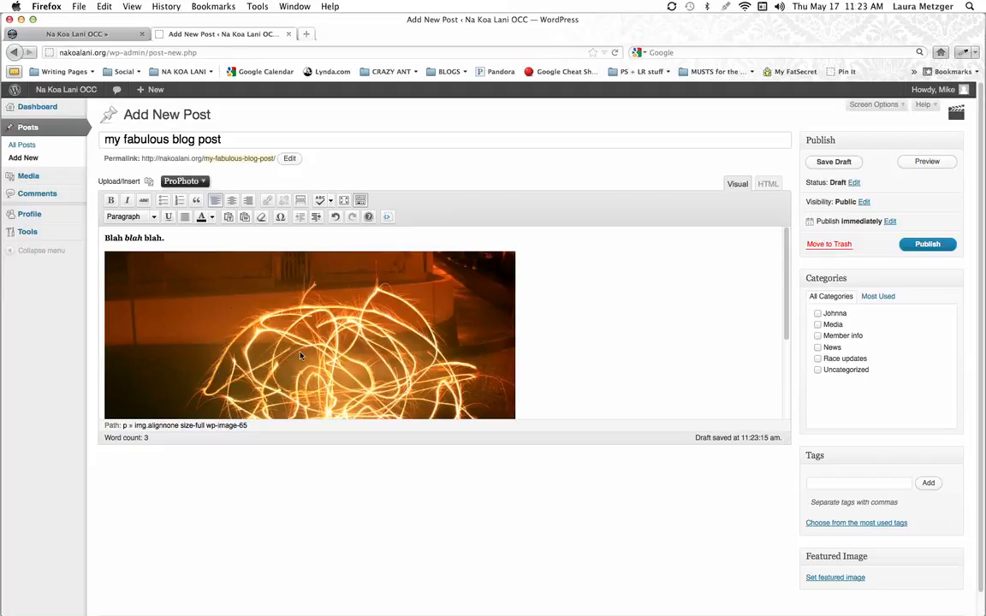
pyautogui.click(325, 352)
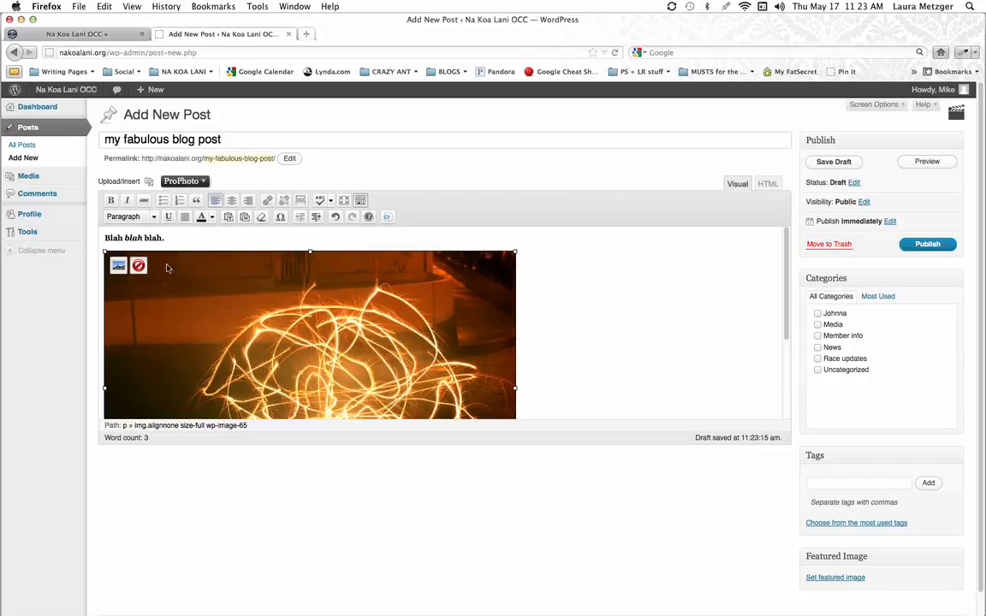
pyautogui.click(234, 316)
pyautogui.click(194, 289)
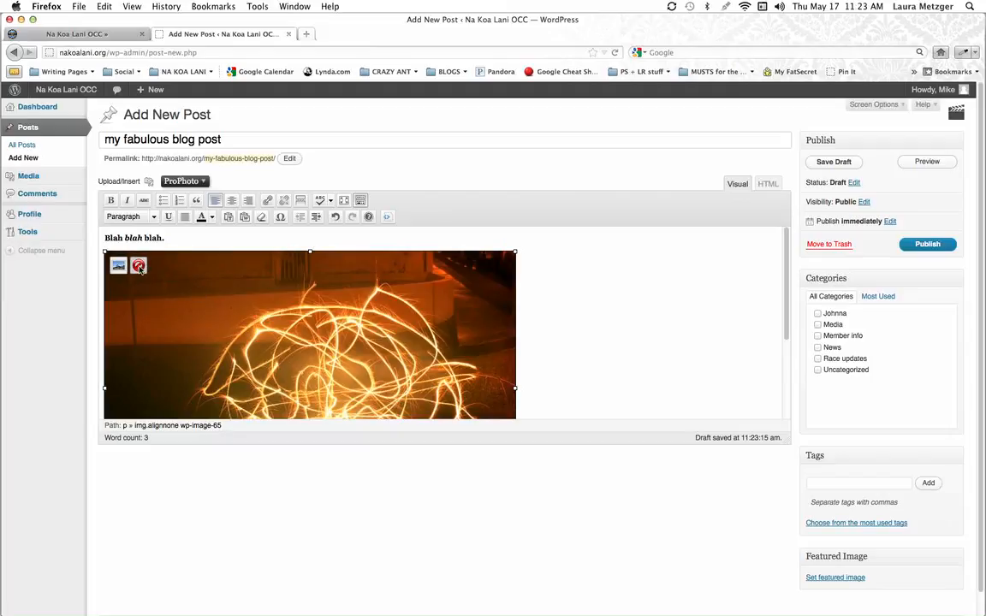
pyautogui.click(139, 266)
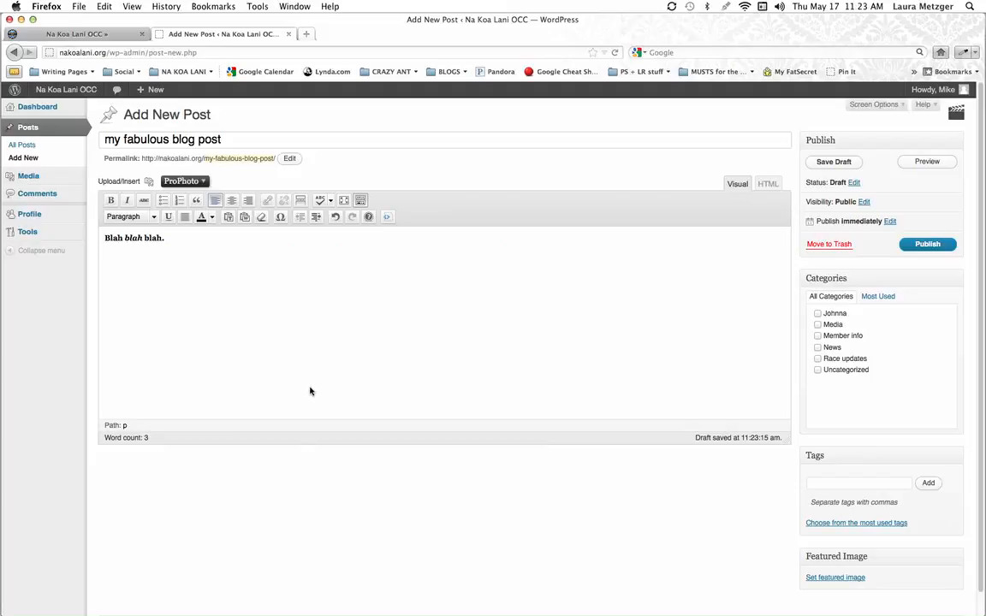
# - Insert the already uploaded fire trail image into the post at full size from the post's uploaded media
pyautogui.click(149, 183)
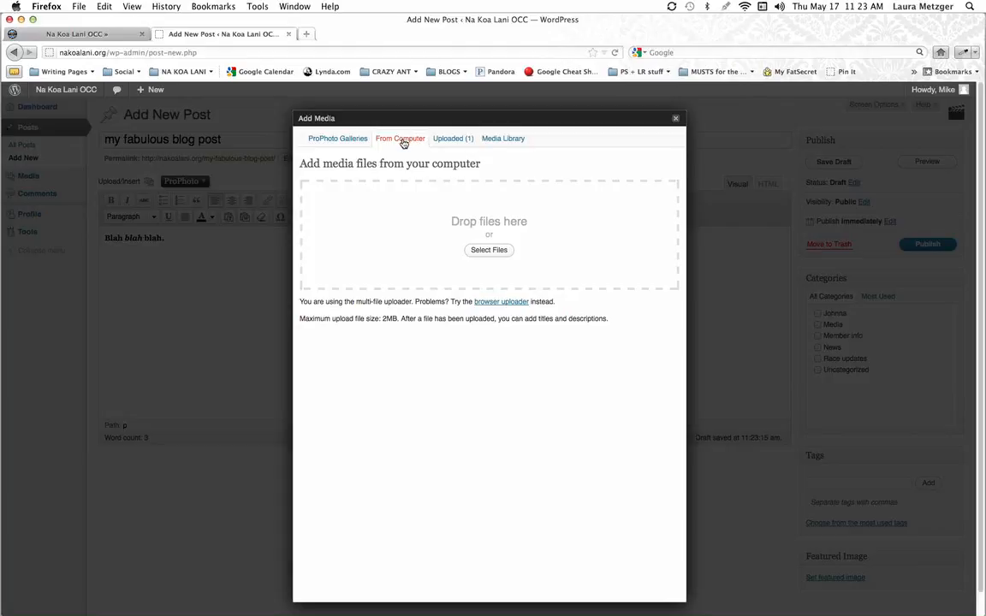
pyautogui.click(463, 141)
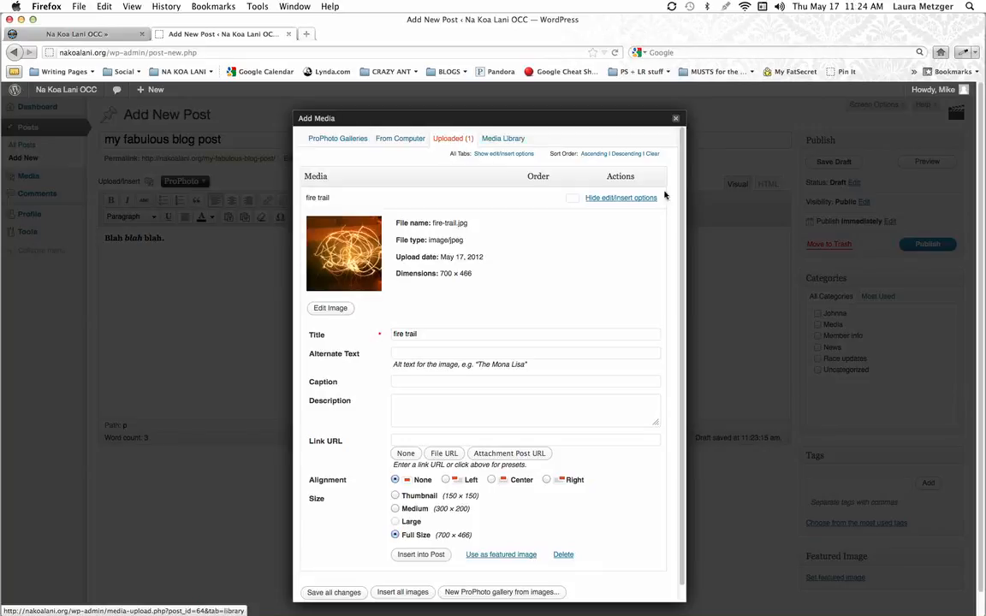
pyautogui.click(682, 225)
pyautogui.moveTo(681, 225); pyautogui.dragTo(664, 363)
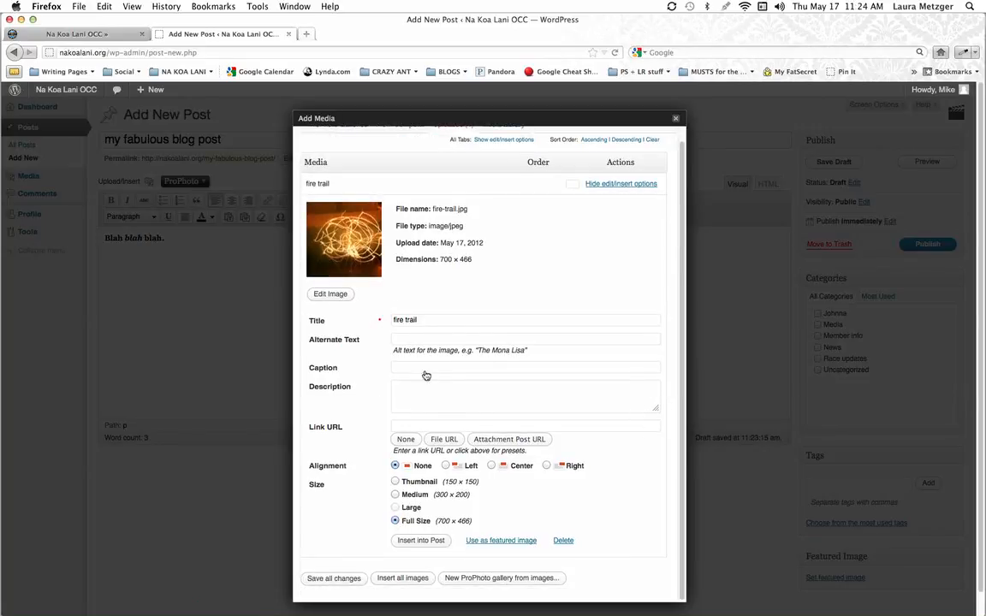
pyautogui.click(423, 543)
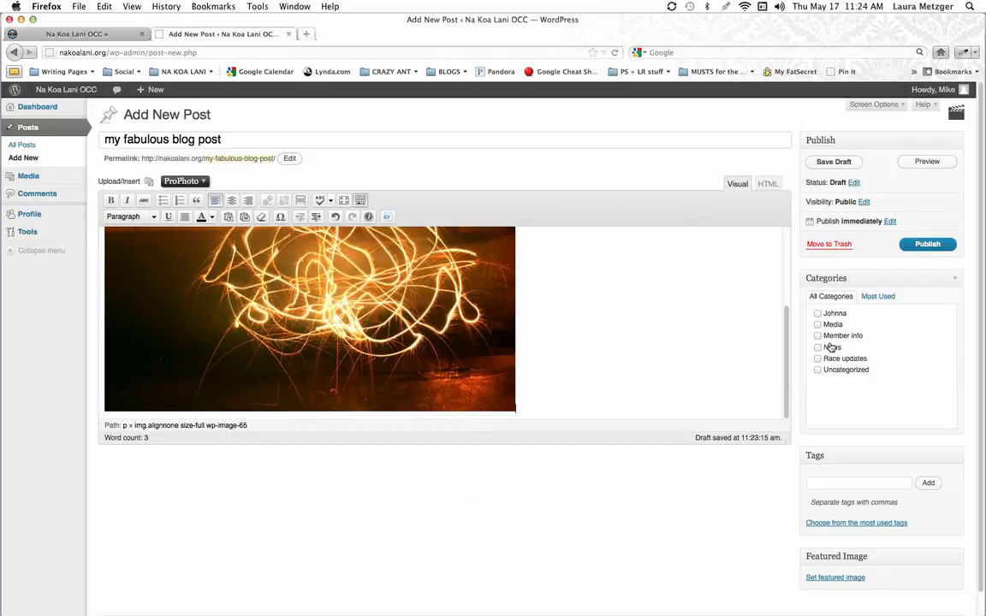
pyautogui.moveTo(784, 367); pyautogui.dragTo(785, 297)
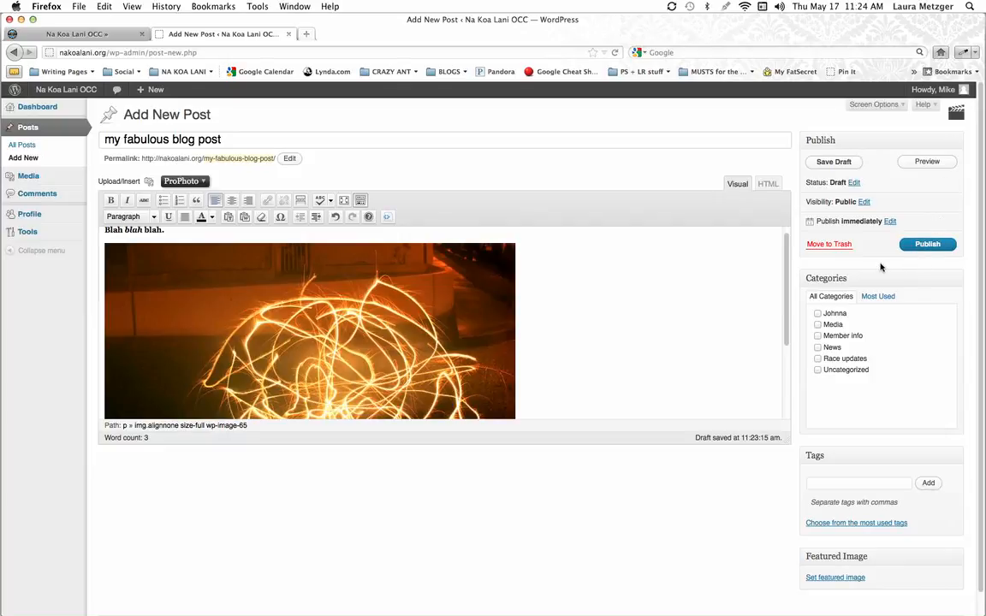
# - Preview the post on the site, check its text and image layout, and close the preview
pyautogui.click(937, 160)
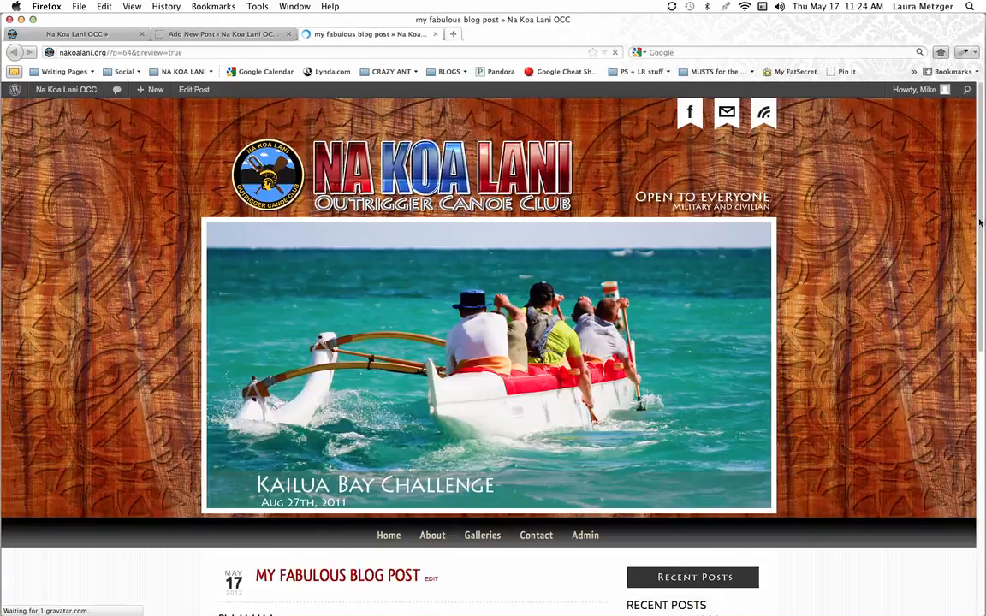
pyautogui.moveTo(979, 219); pyautogui.dragTo(961, 462)
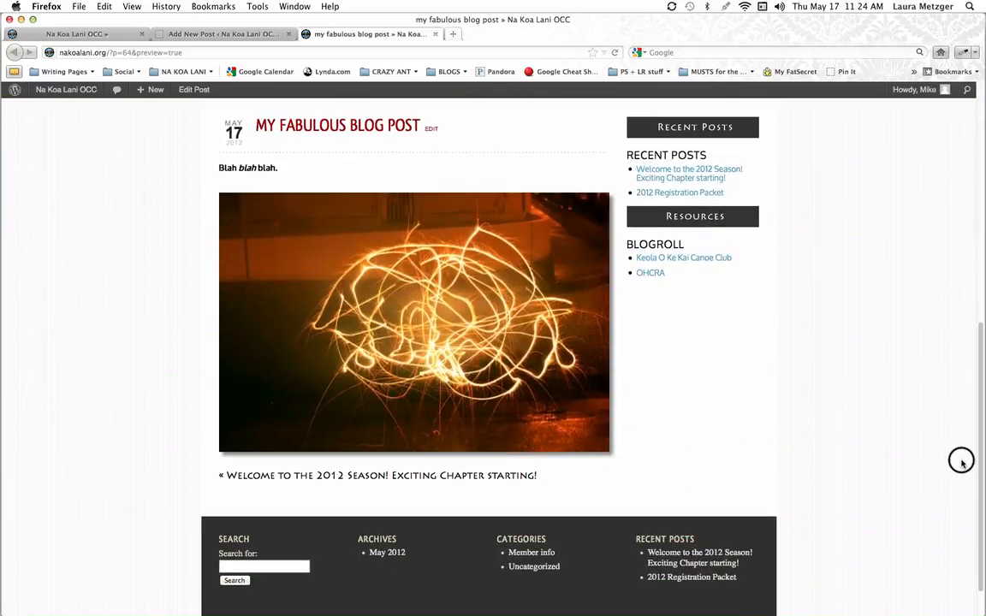
pyautogui.moveTo(961, 462); pyautogui.dragTo(973, 416)
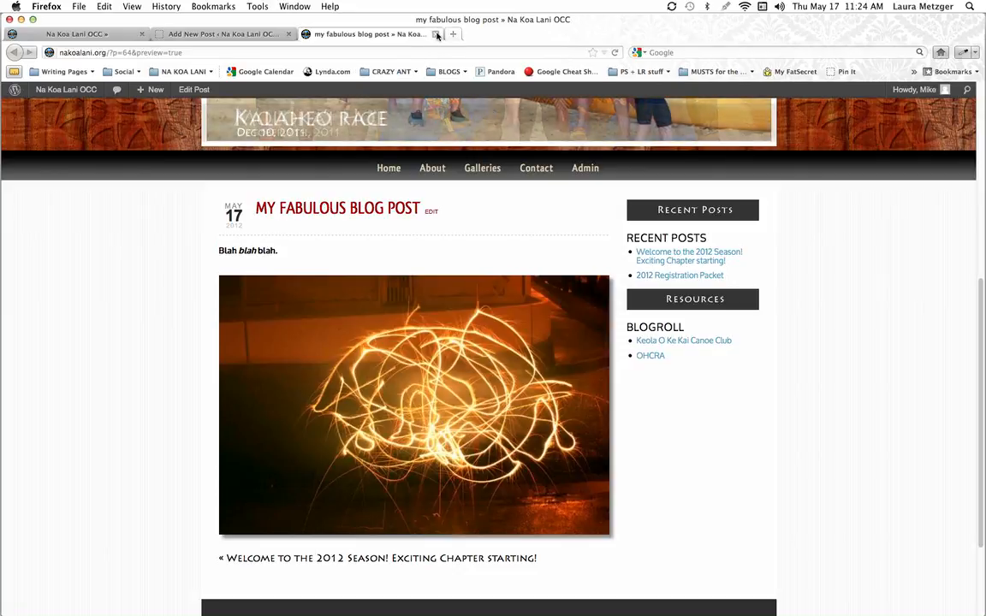
pyautogui.click(436, 34)
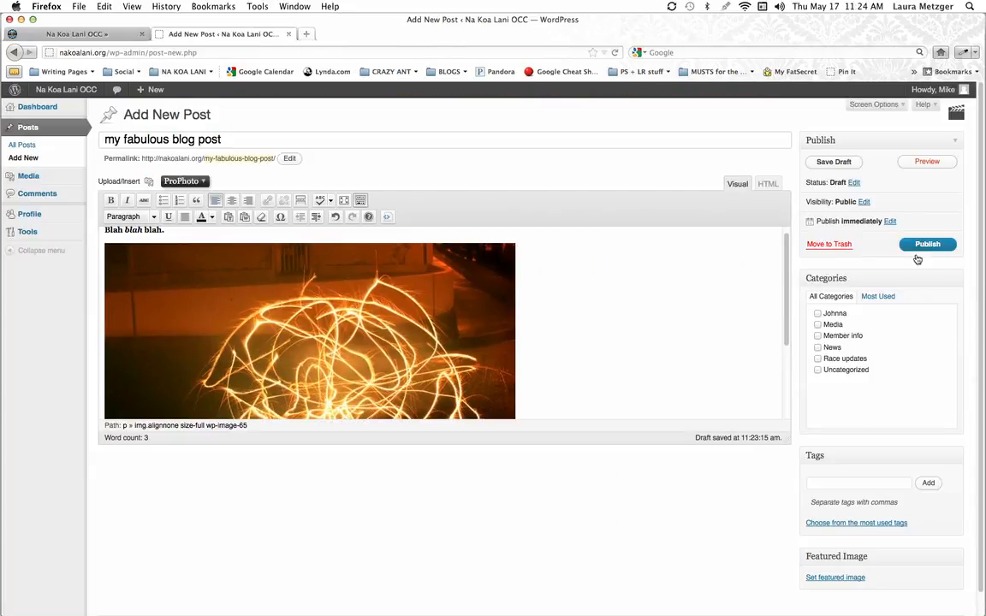
# - Assign the post to the Media category and publish it
pyautogui.scroll(-1, 977, 274)
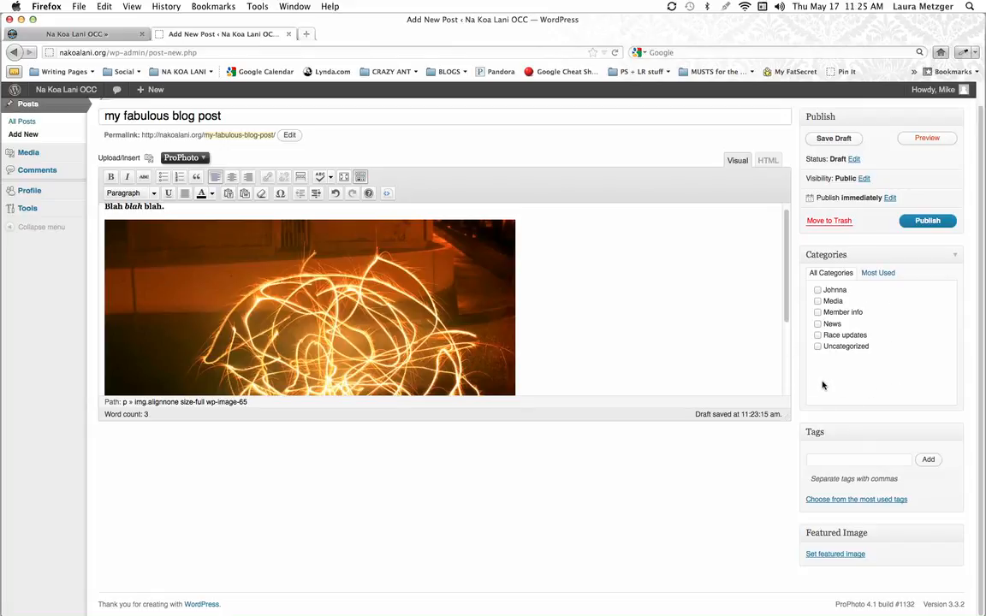
pyautogui.click(817, 301)
pyautogui.click(818, 301)
pyautogui.click(929, 222)
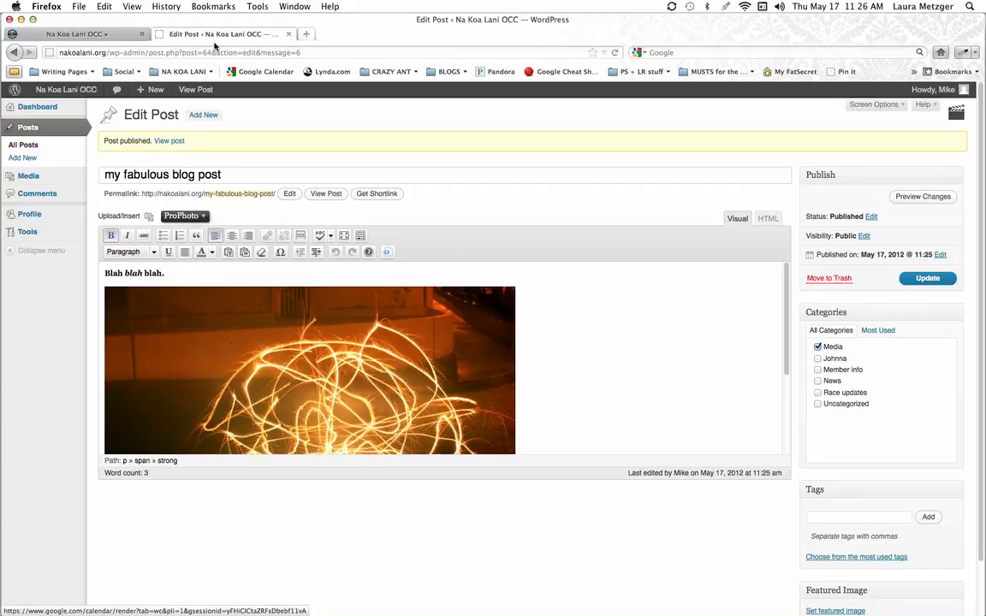
# - View the published post on the site and check its title, text and image
pyautogui.click(171, 141)
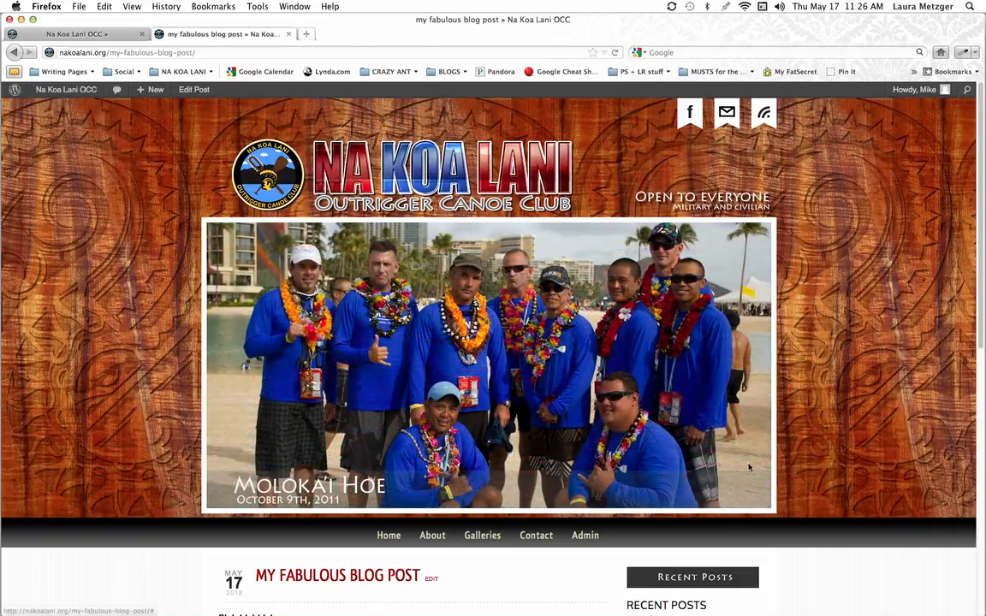
pyautogui.scroll(-3, 960, 414)
pyautogui.scroll(-6, 959, 414)
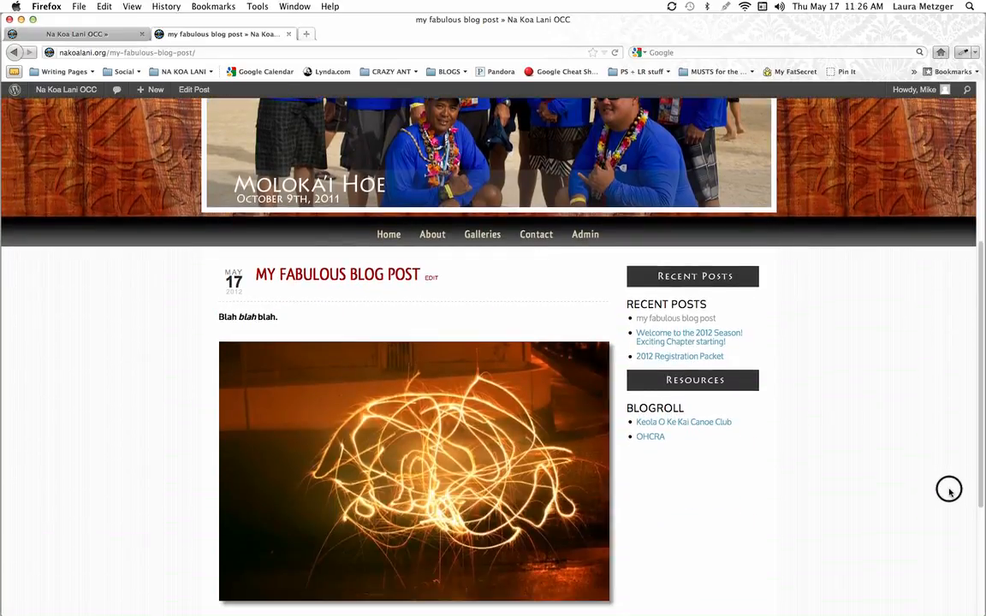
pyautogui.scroll(9, 957, 419)
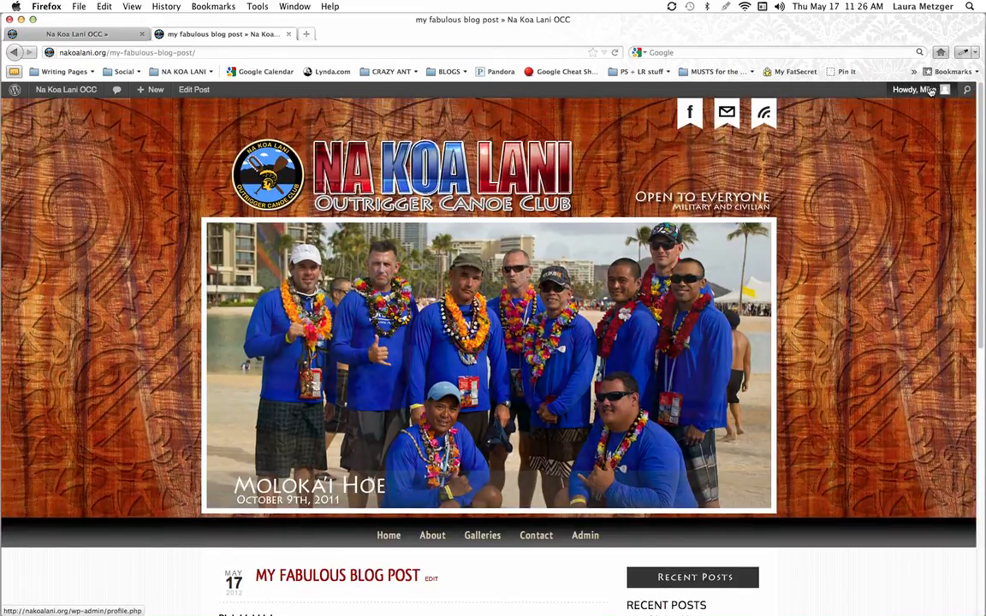
# - Open the account's profile for editing and look through its personal options, name, contact and password settings
pyautogui.moveTo(914, 89)
pyautogui.click(911, 120)
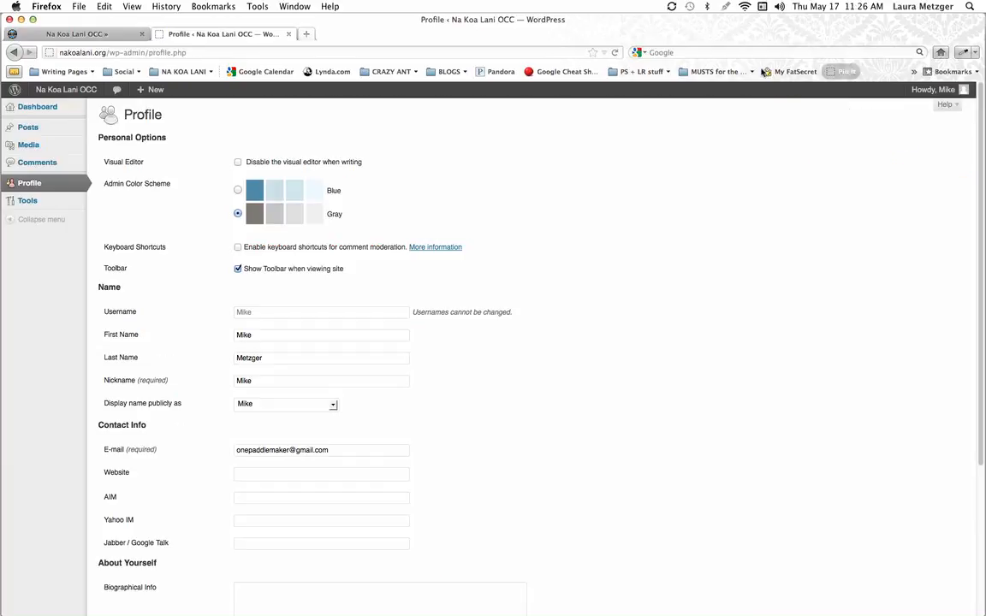
pyautogui.click(980, 197)
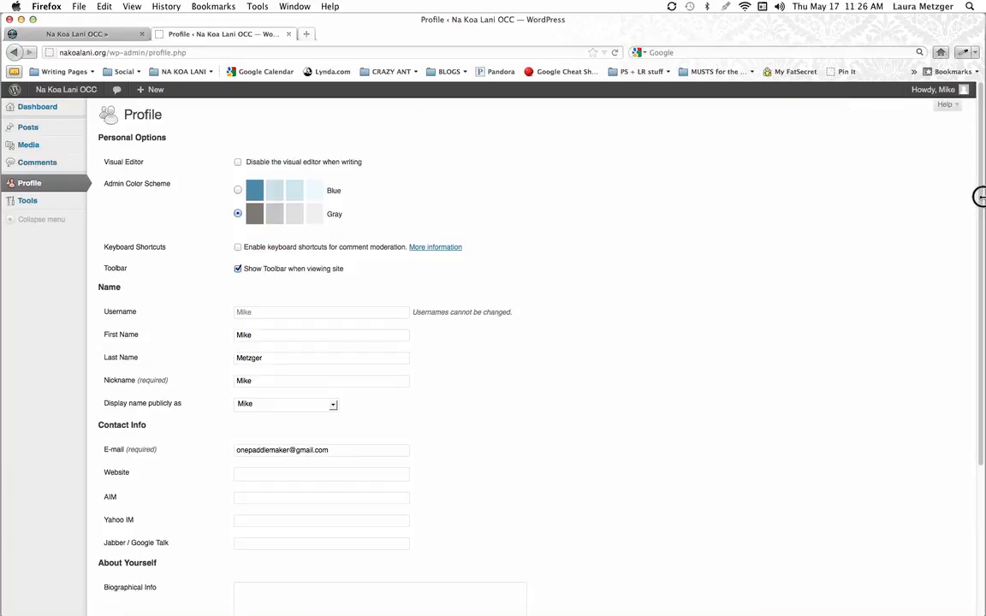
pyautogui.moveTo(981, 197)
pyautogui.mouseDown()
pyautogui.moveTo(968, 357)
pyautogui.moveTo(980, 197)
pyautogui.mouseUp()
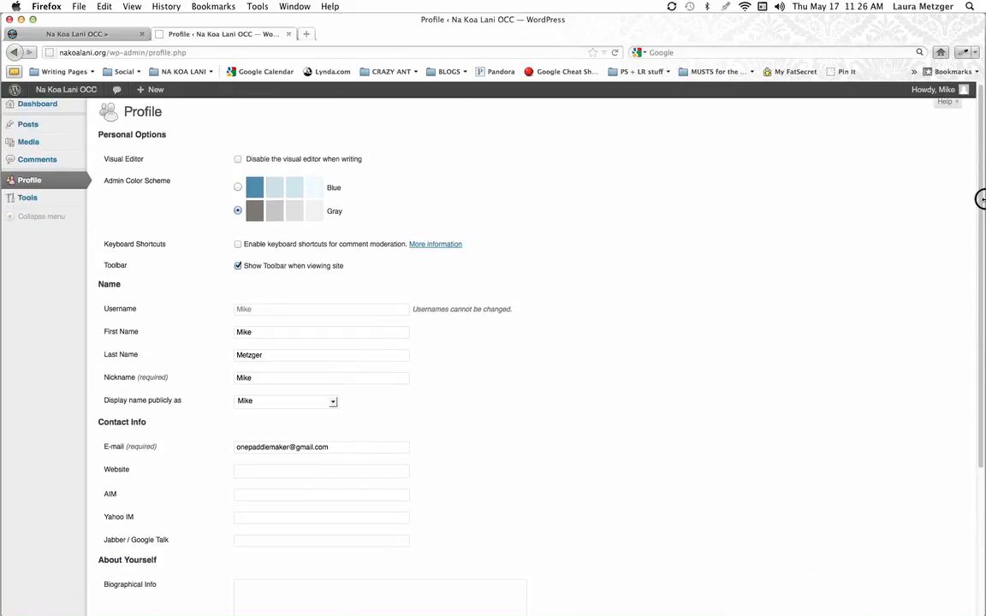
pyautogui.moveTo(980, 198); pyautogui.dragTo(949, 416)
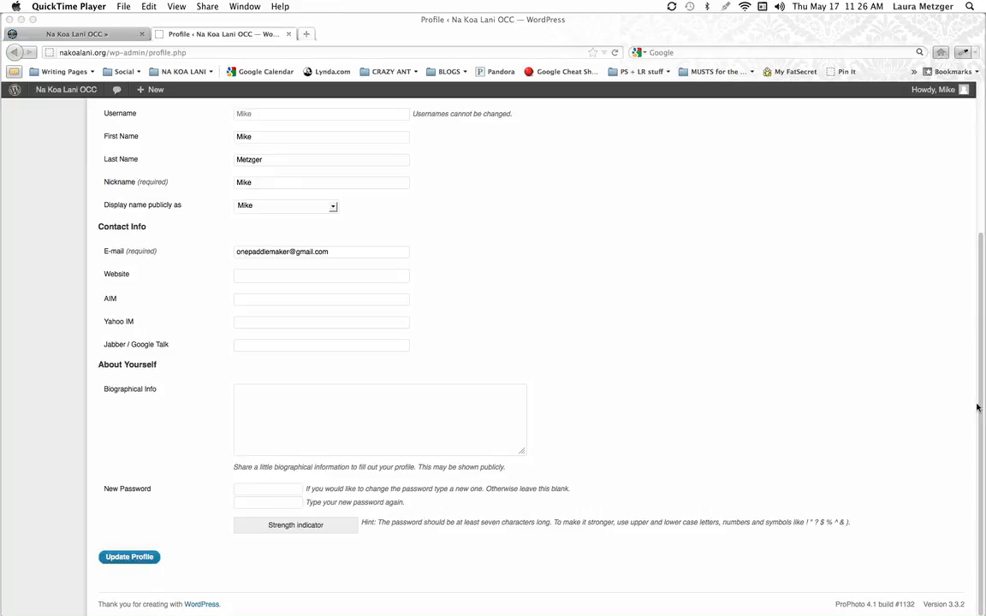
pyautogui.moveTo(977, 402); pyautogui.dragTo(980, 227)
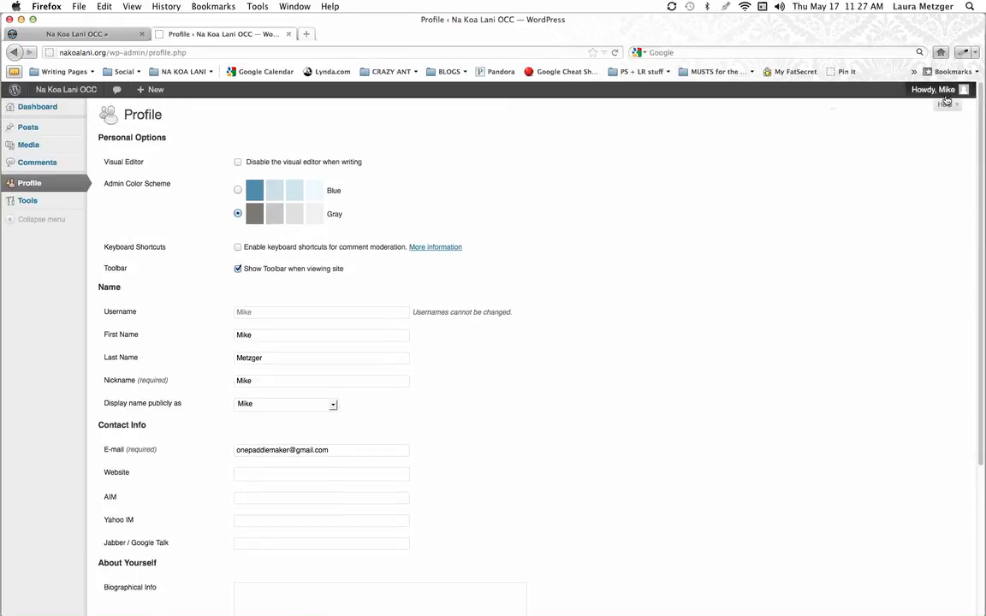
# - Log out of the site's WordPress account
pyautogui.moveTo(947, 99)
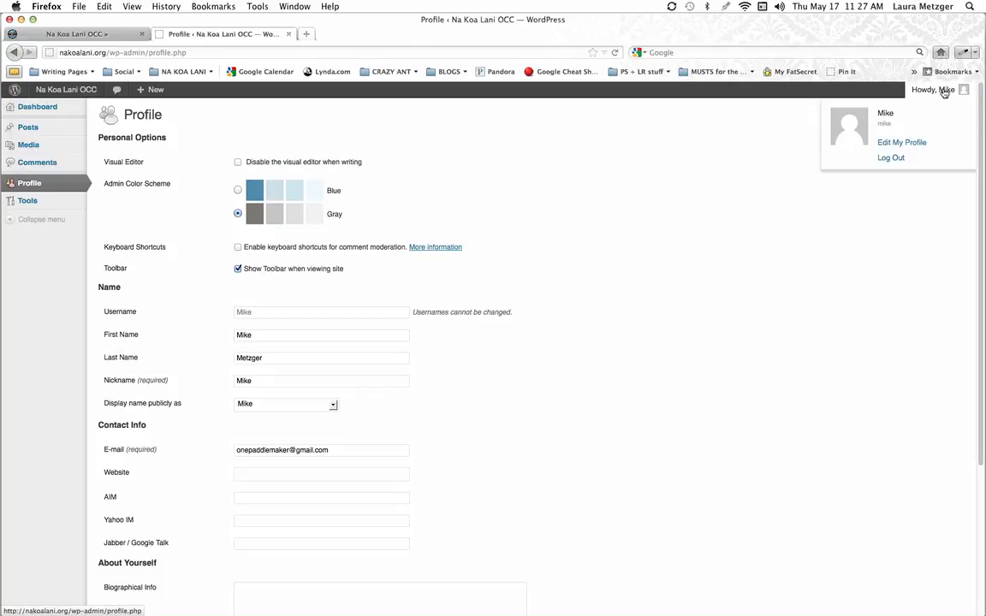
pyautogui.click(891, 159)
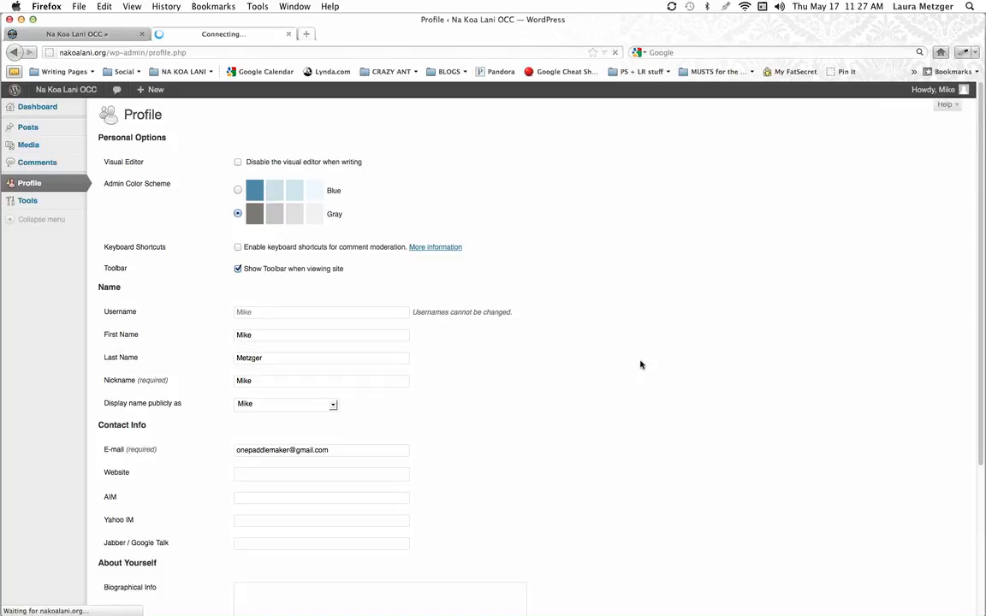